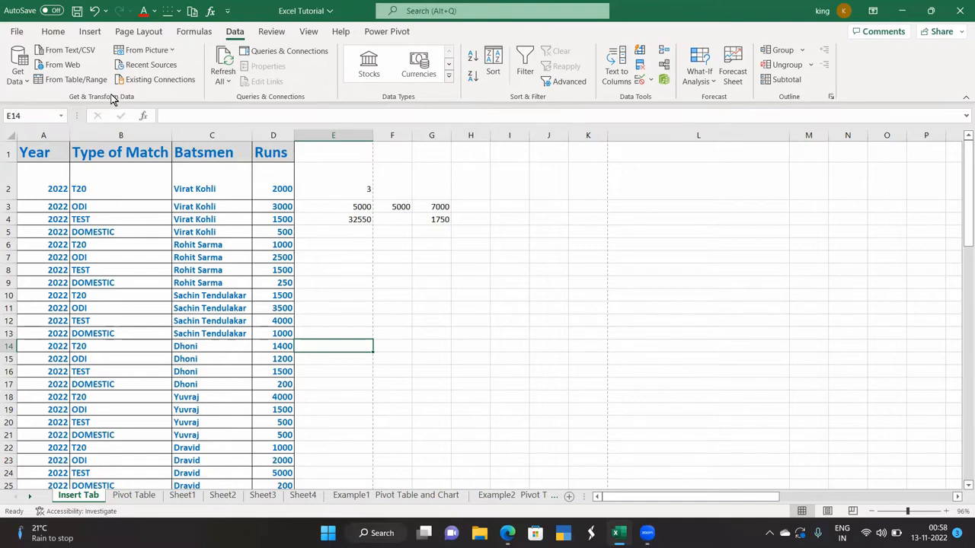
- Look over the database sources available for importing data and add a new blank worksheet
left_click(17, 83)
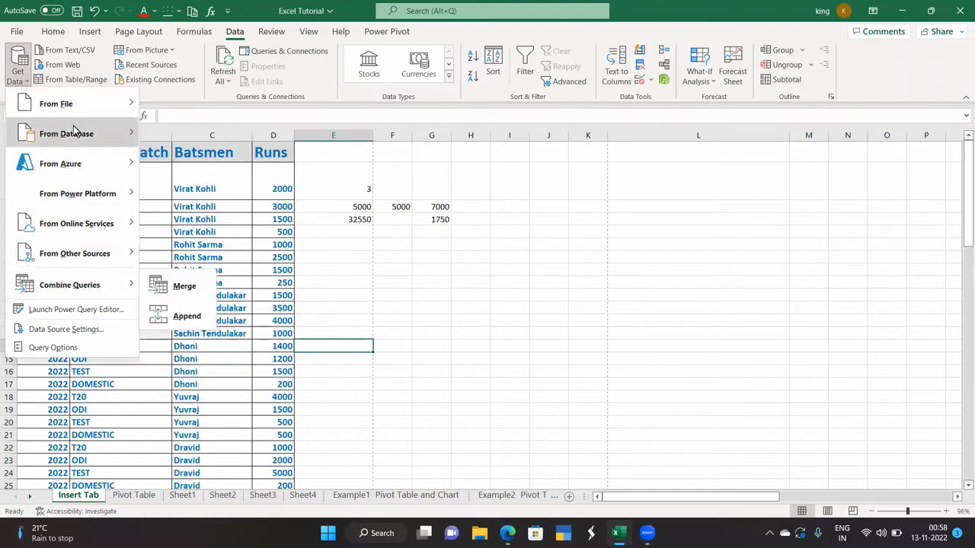
mouse_move(76, 133)
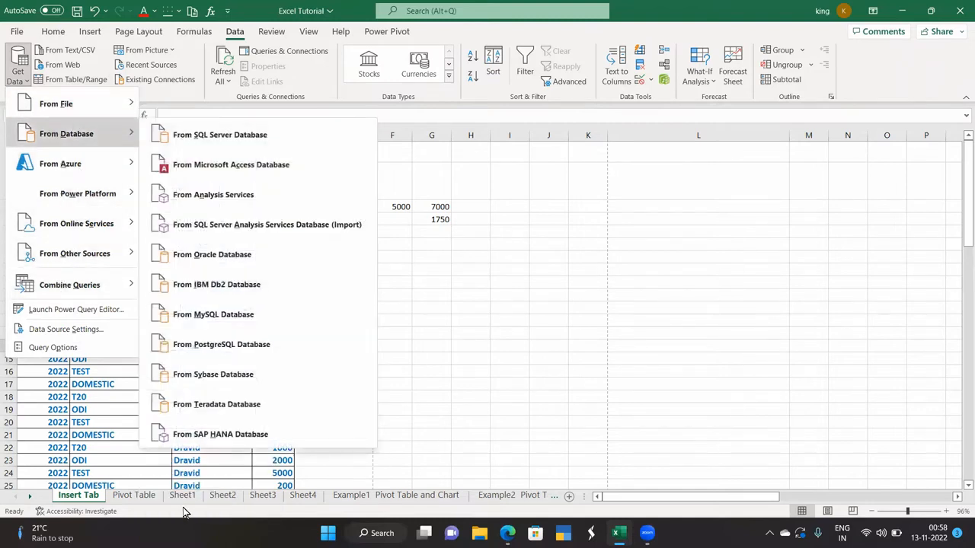
left_click(567, 498)
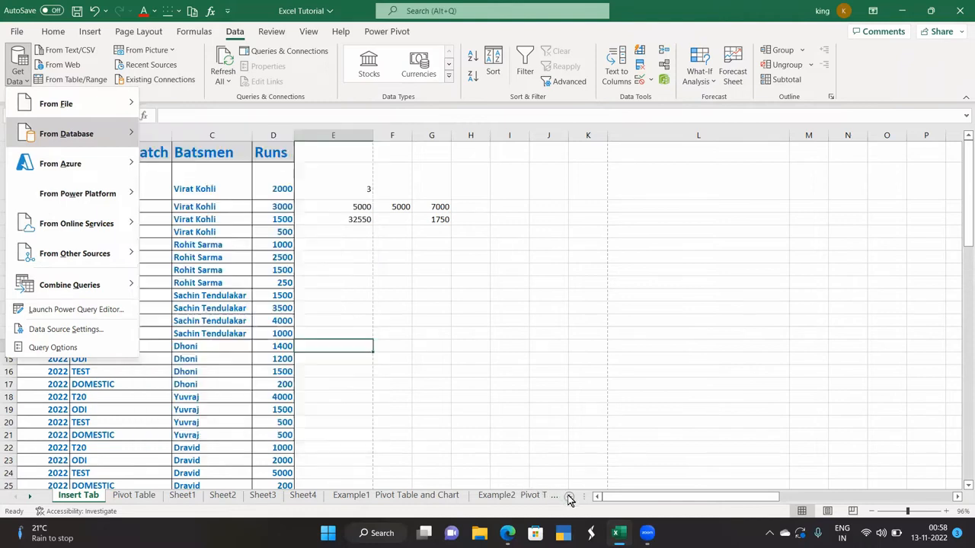
left_click(569, 497)
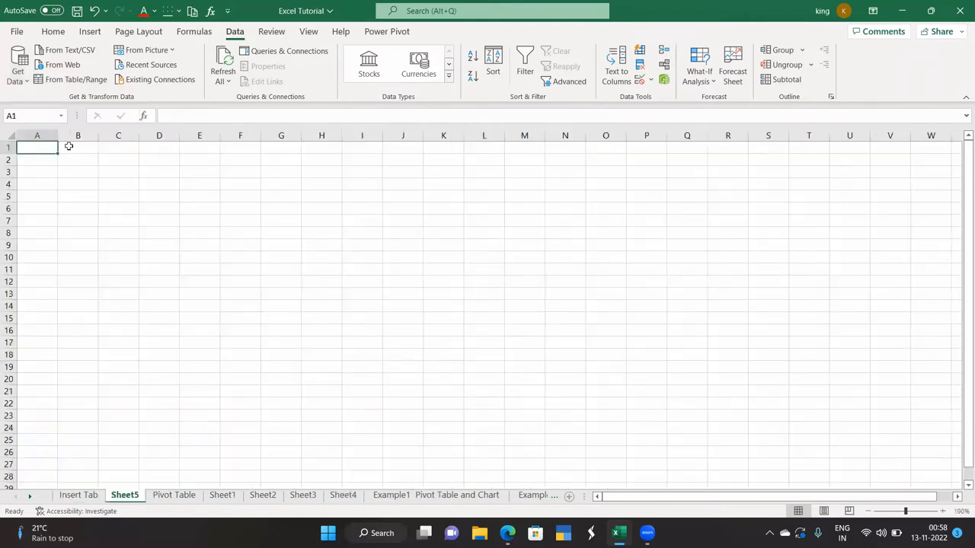
- Import data from the Excel workbook chicago_narcotics (2) stored in the Desktop folder
left_click(14, 80)
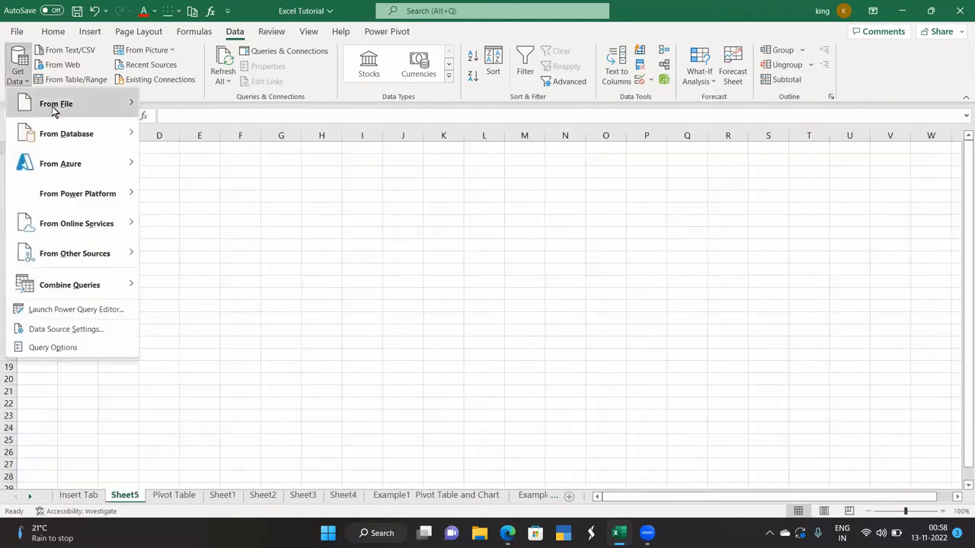
mouse_move(54, 111)
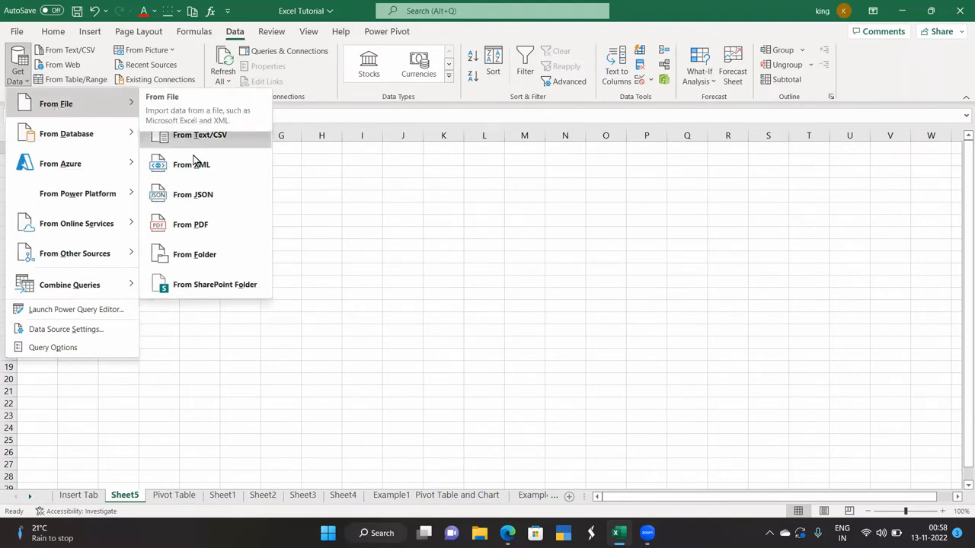
left_click(203, 105)
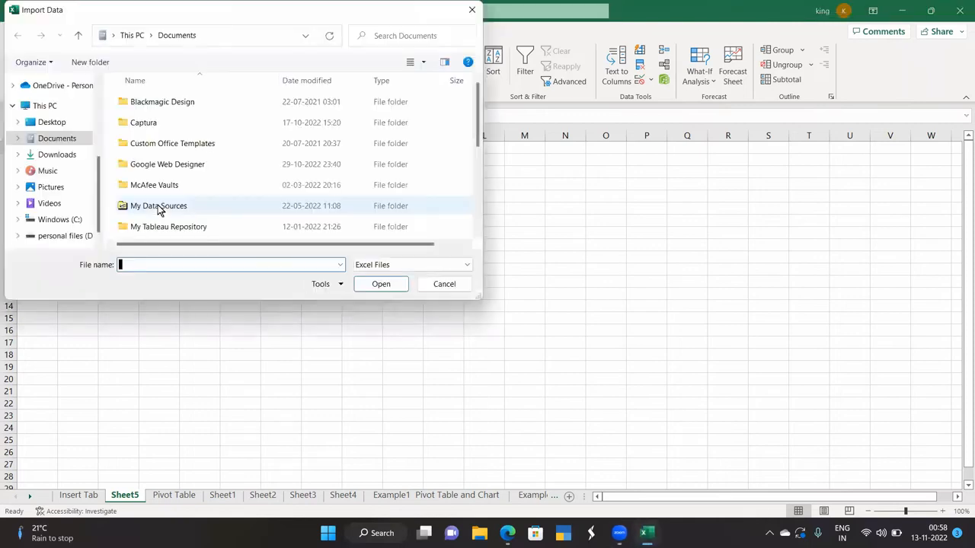
left_click(61, 123)
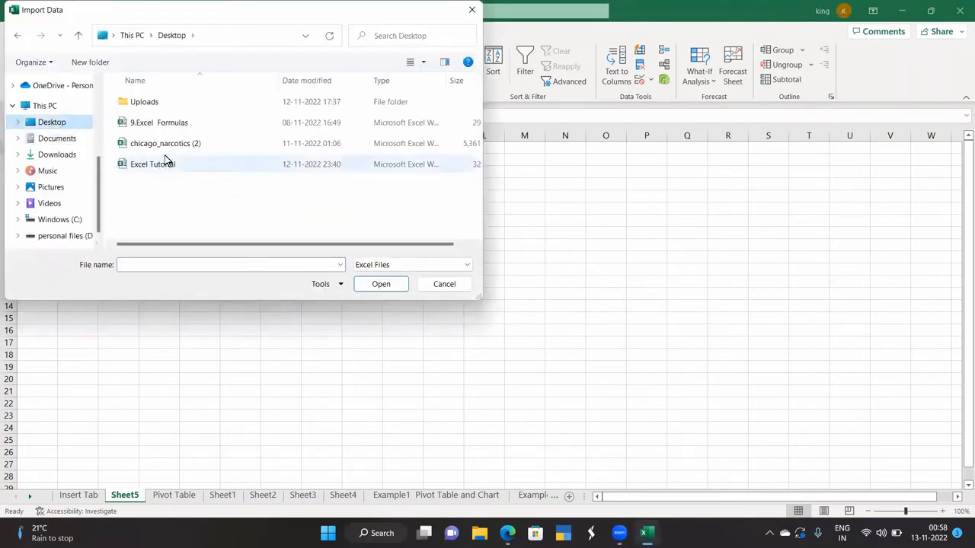
left_click(168, 146)
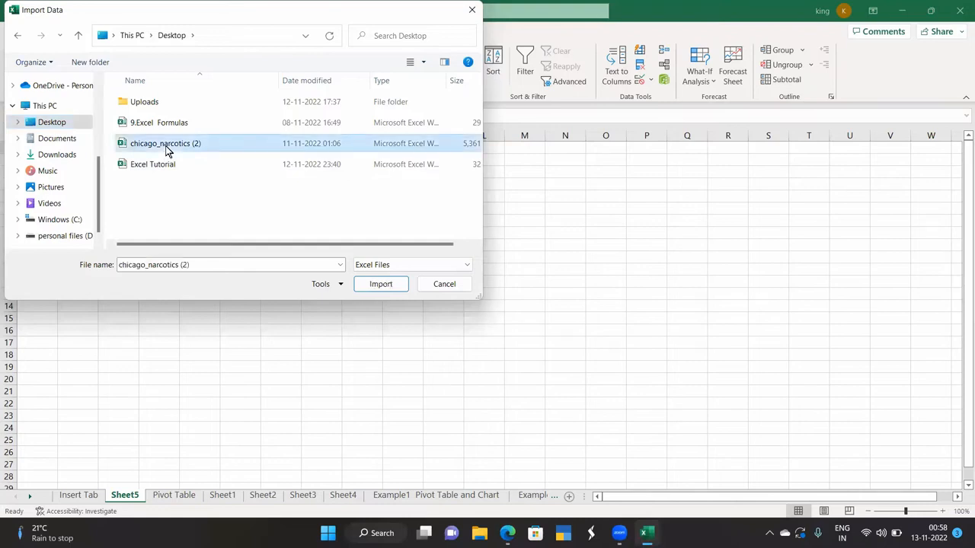
left_click(374, 284)
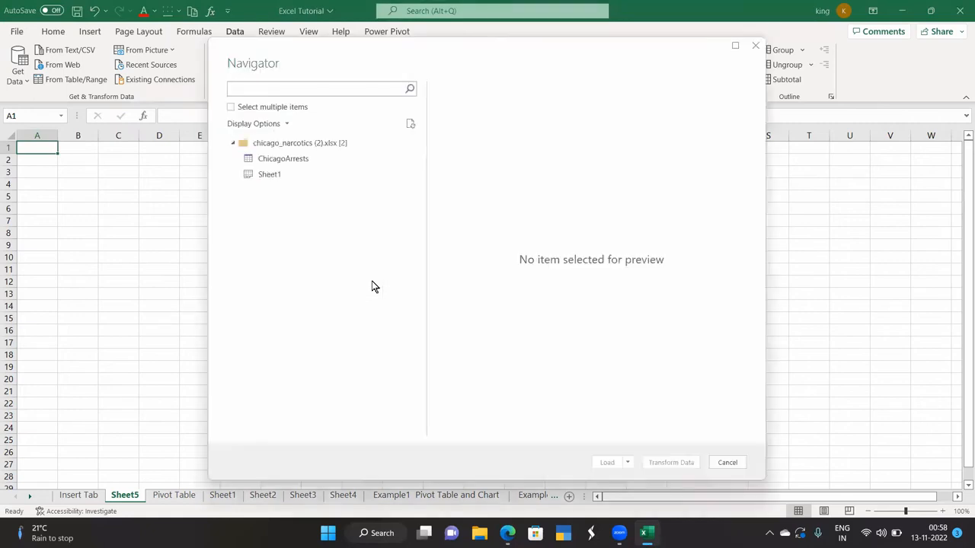
- Open the workbook's Sheet1 in the Power Query Editor, view its Navigation step, and close the editor keeping the changes
left_click(270, 175)
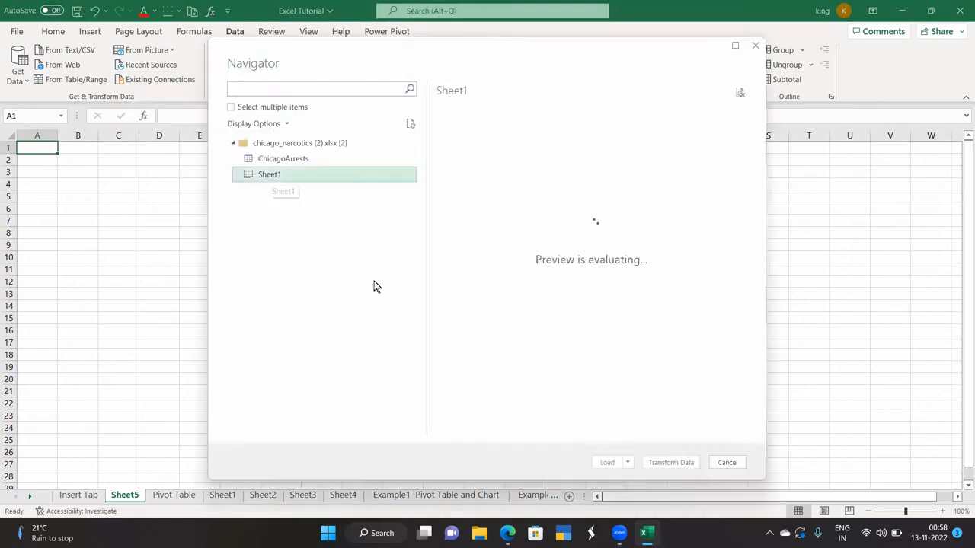
left_click(671, 463)
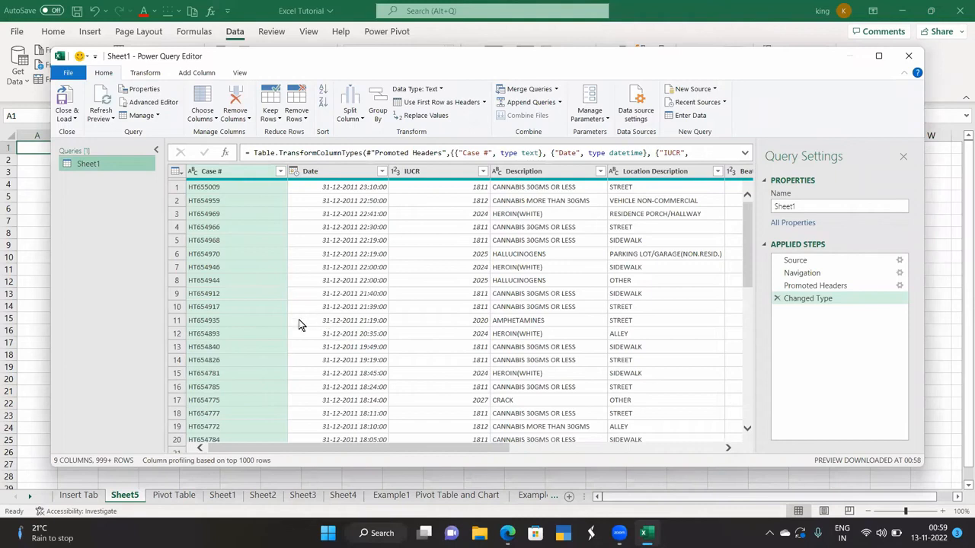
left_click(802, 274)
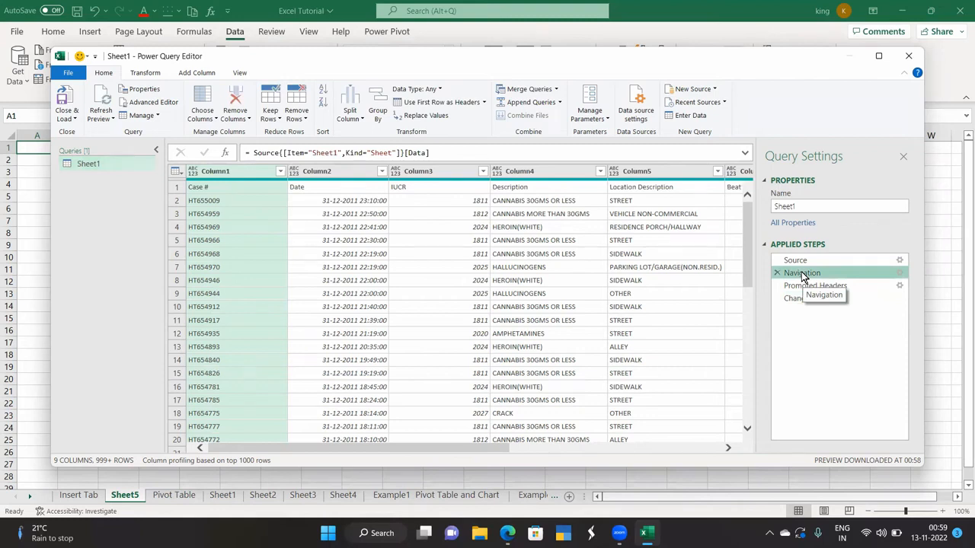
left_click(905, 58)
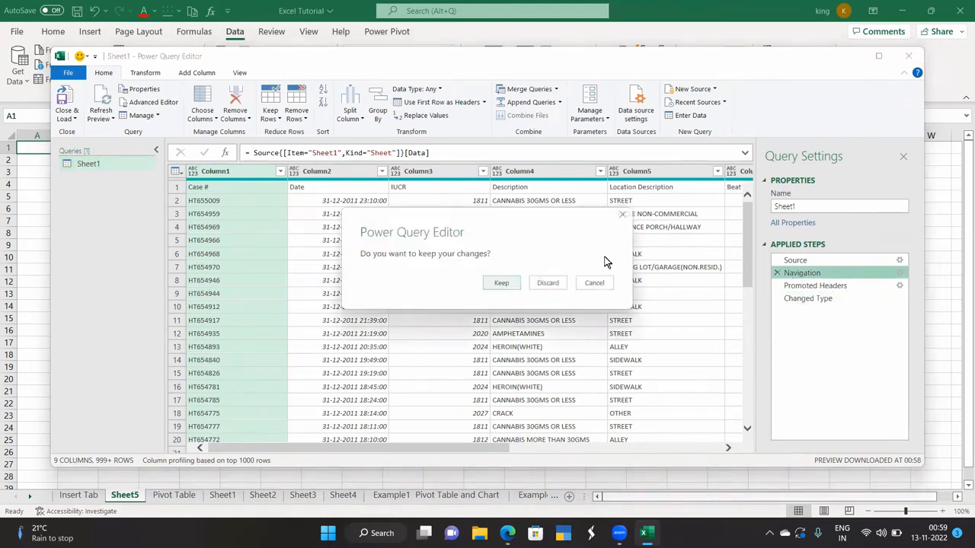
left_click(501, 283)
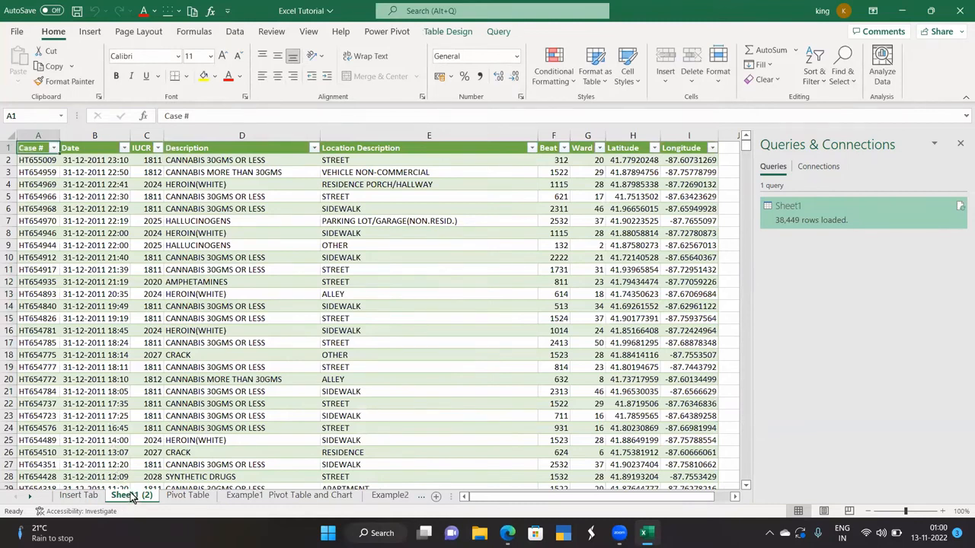
- Review the file and Azure import sources and compare the Insert Tab sheet with the imported Sheet1 (2) data
left_click(233, 31)
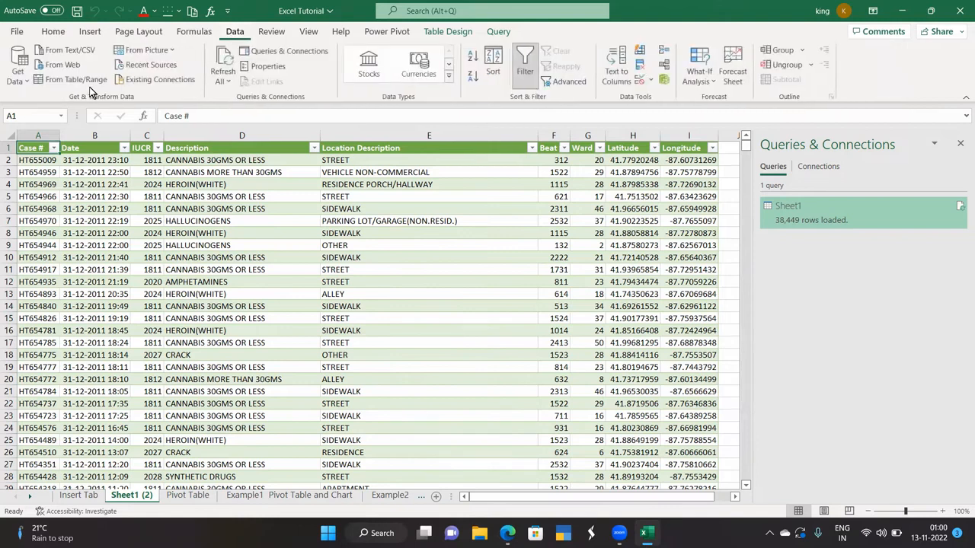
left_click(18, 84)
mouse_move(64, 108)
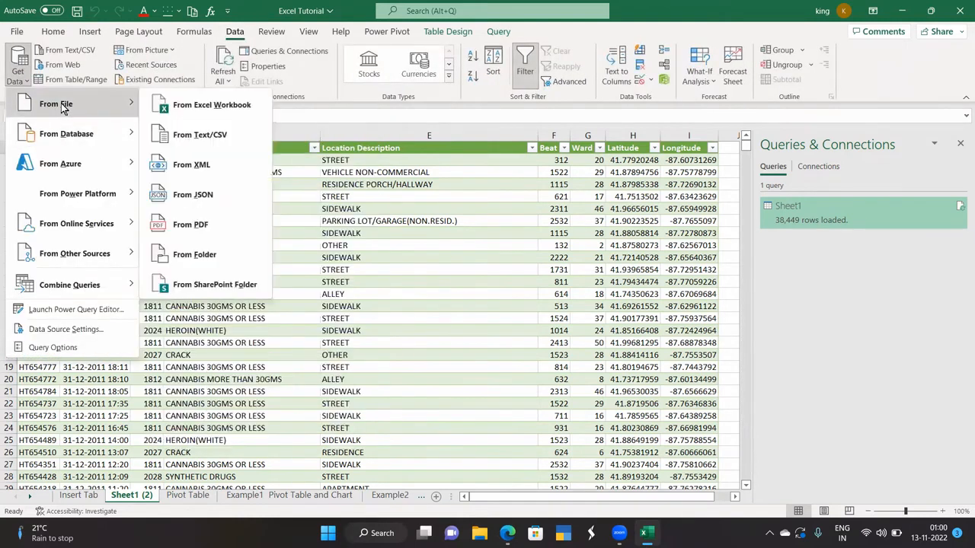
mouse_move(68, 163)
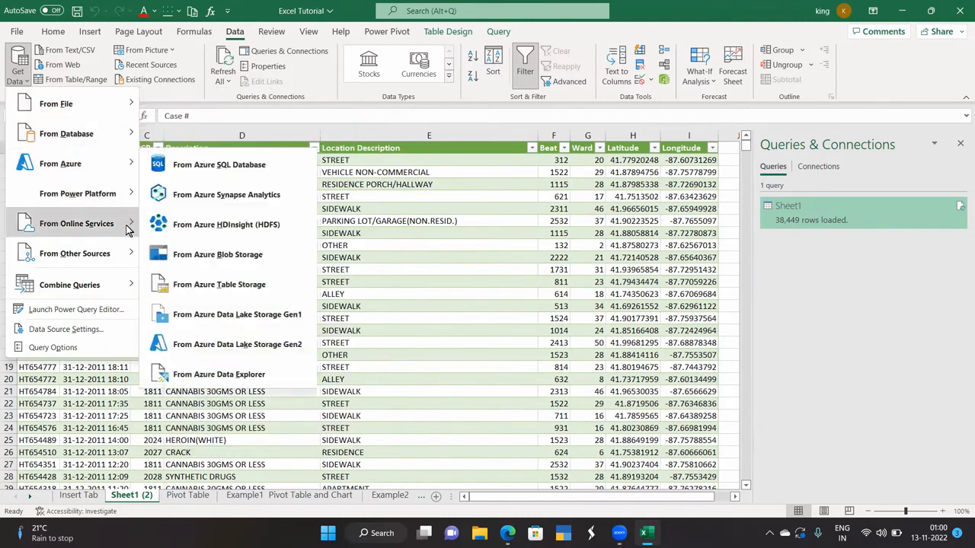
left_click(390, 250)
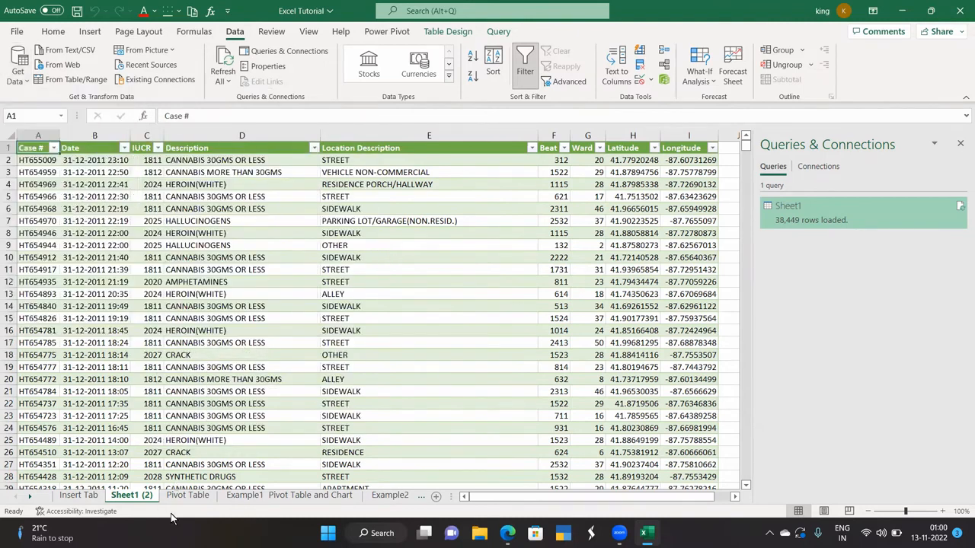
left_click(85, 495)
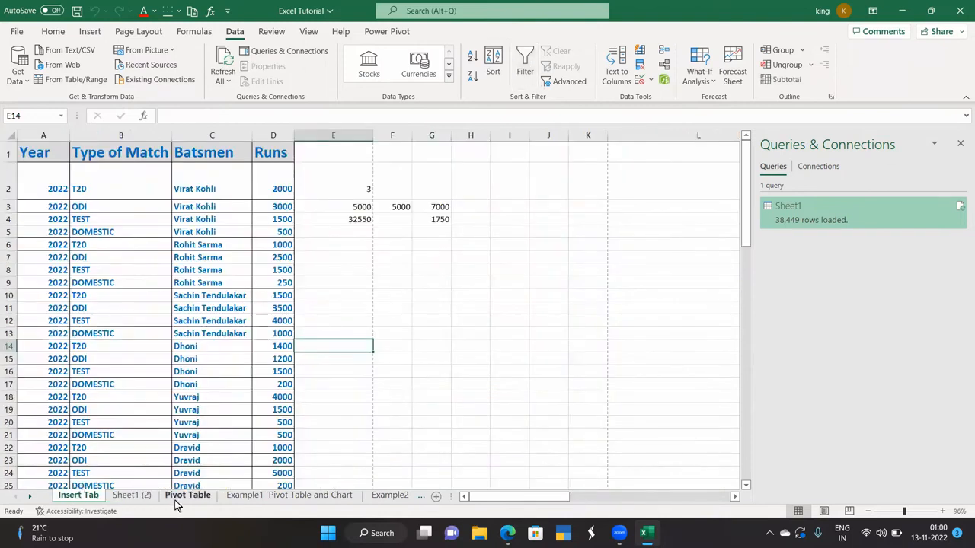
left_click(139, 498)
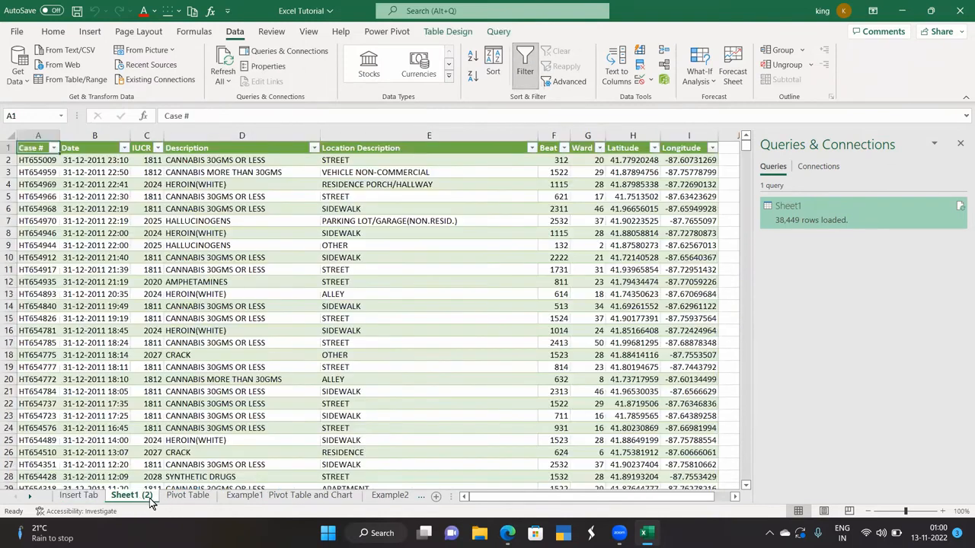
- Add a new blank worksheet and connect to amazon.in as a web data source
left_click(435, 497)
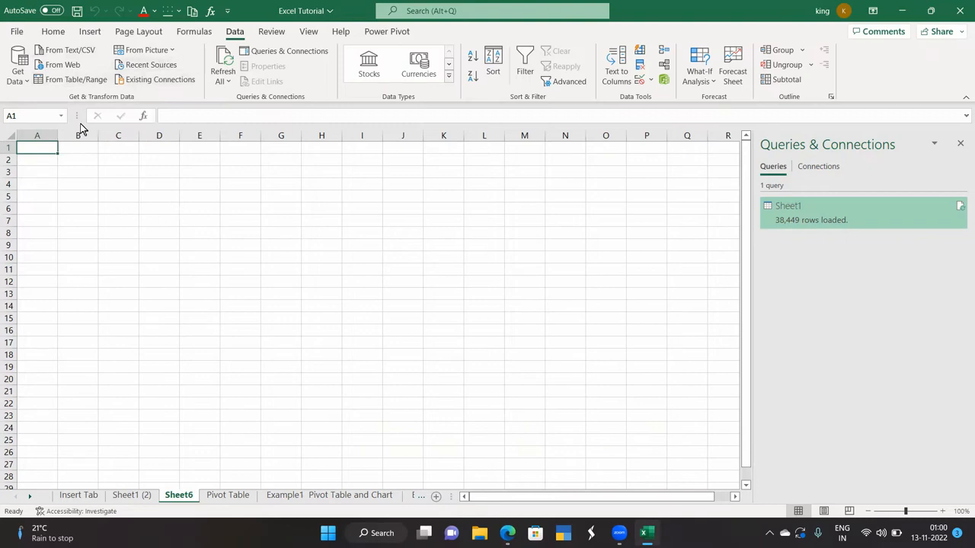
left_click(59, 69)
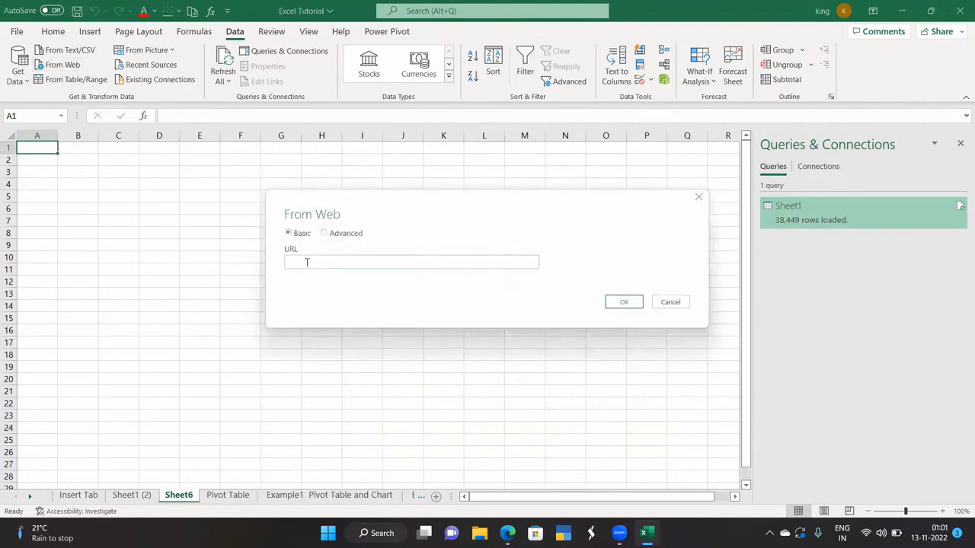
type("amazon.in")
left_click(624, 302)
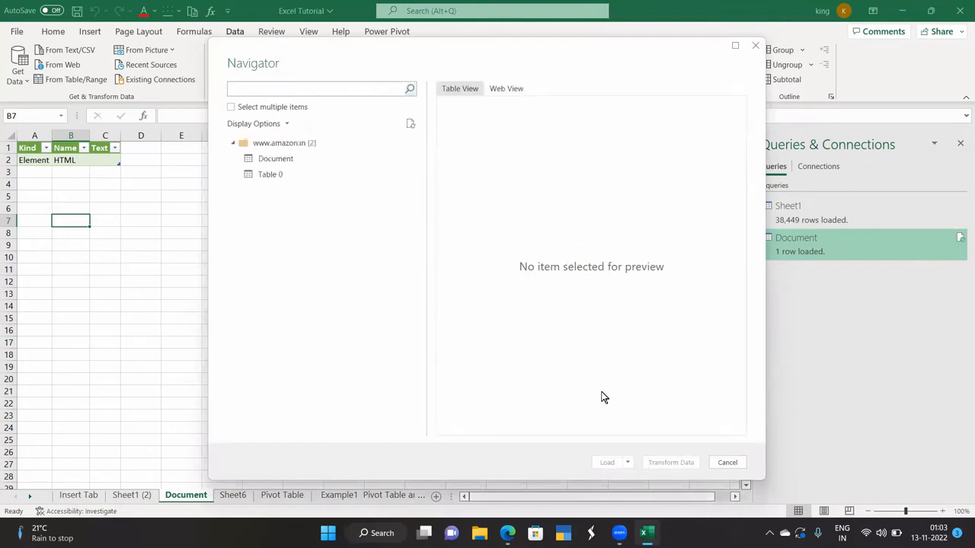
left_click(287, 161)
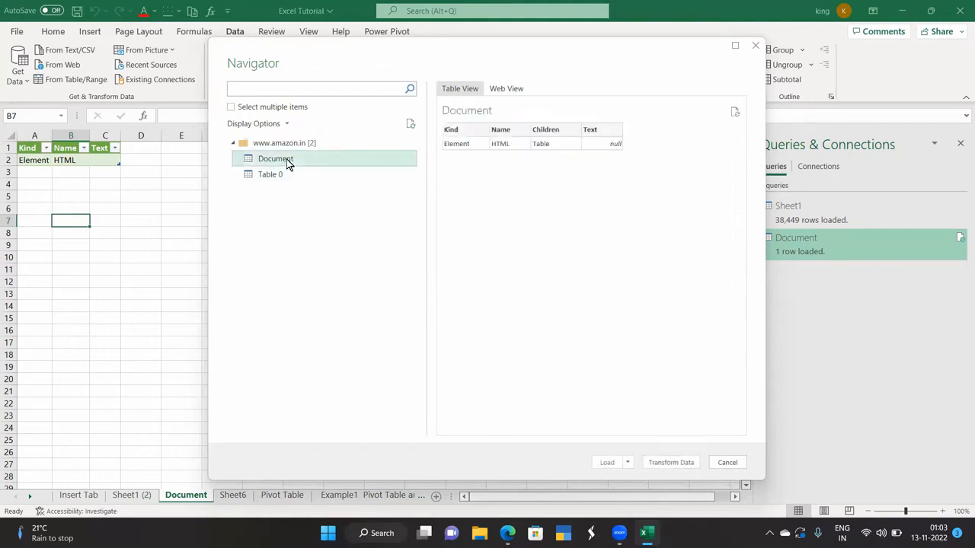
left_click(286, 147)
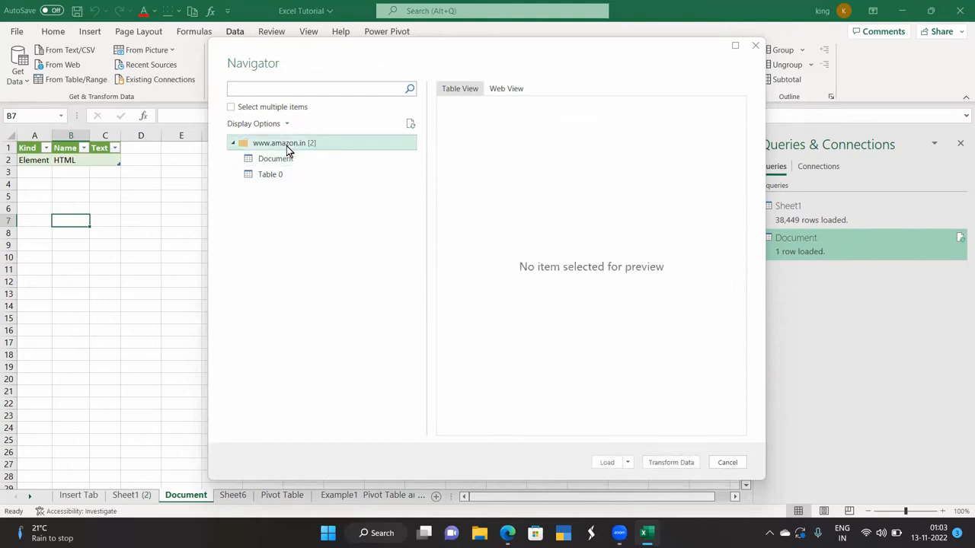
left_click(283, 158)
left_click(286, 175)
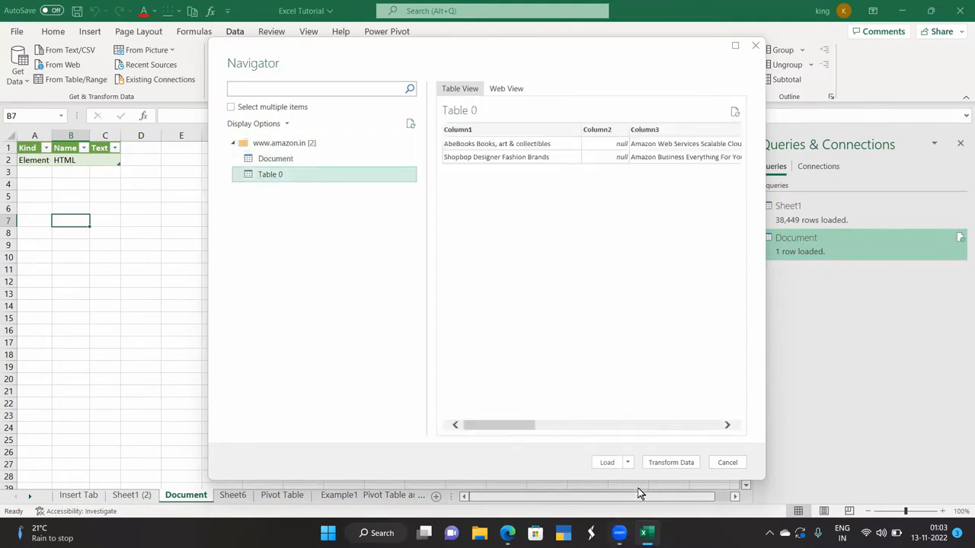
left_click(660, 462)
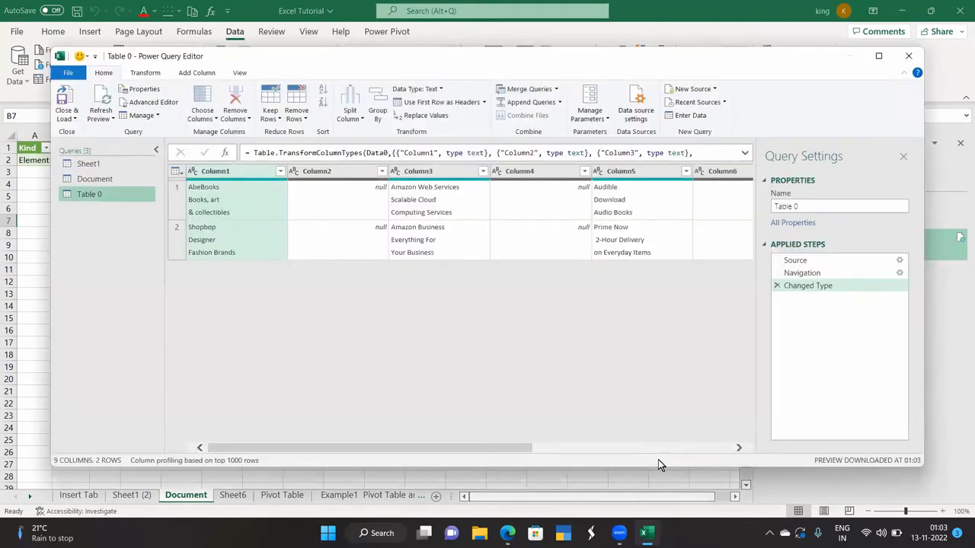
left_click(910, 57)
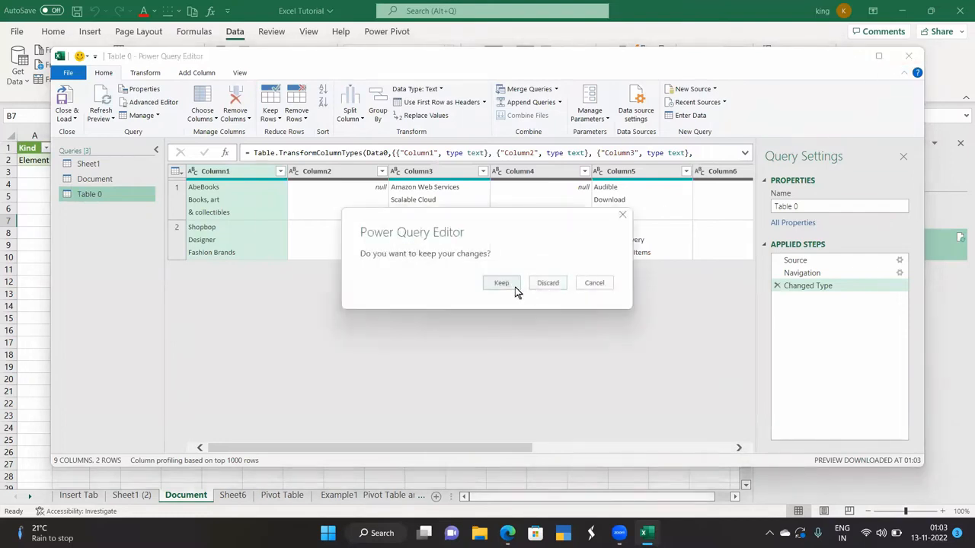
left_click(515, 288)
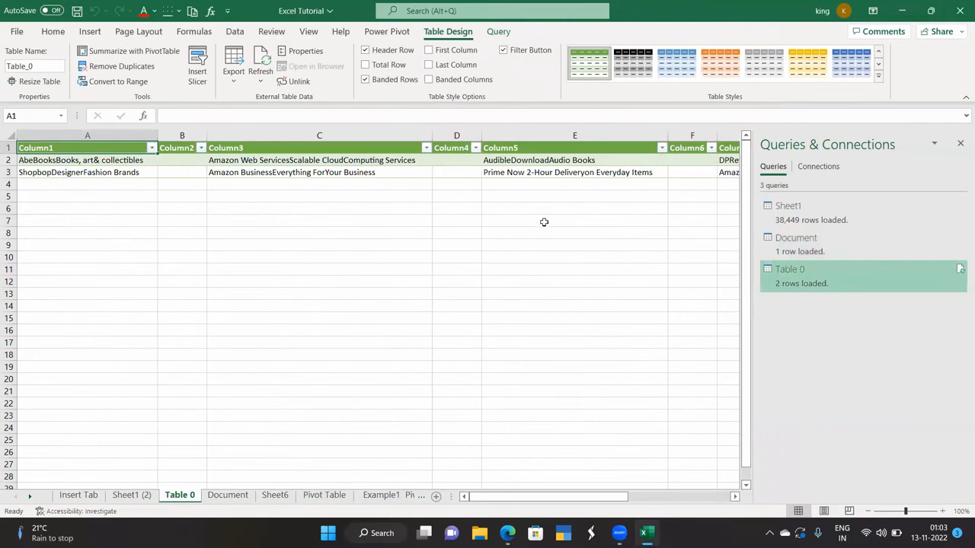
- Refresh all data connections in the workbook and close the Queries & Connections list
left_click_drag(522, 497, 461, 457)
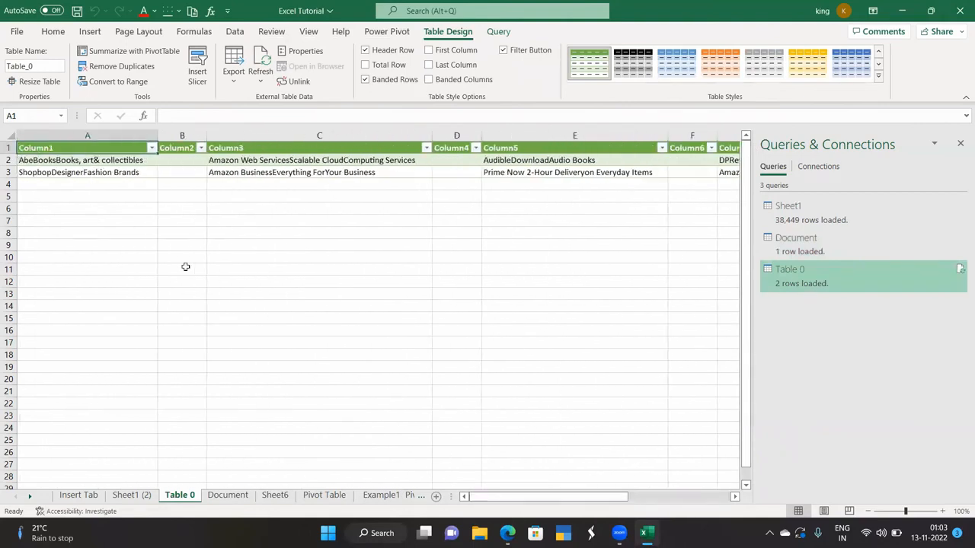
left_click(235, 33)
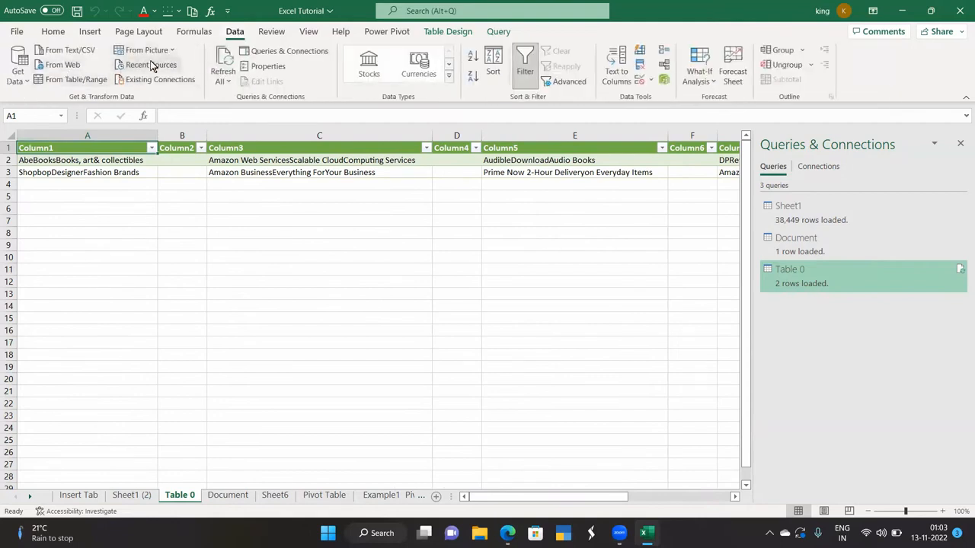
left_click(218, 63)
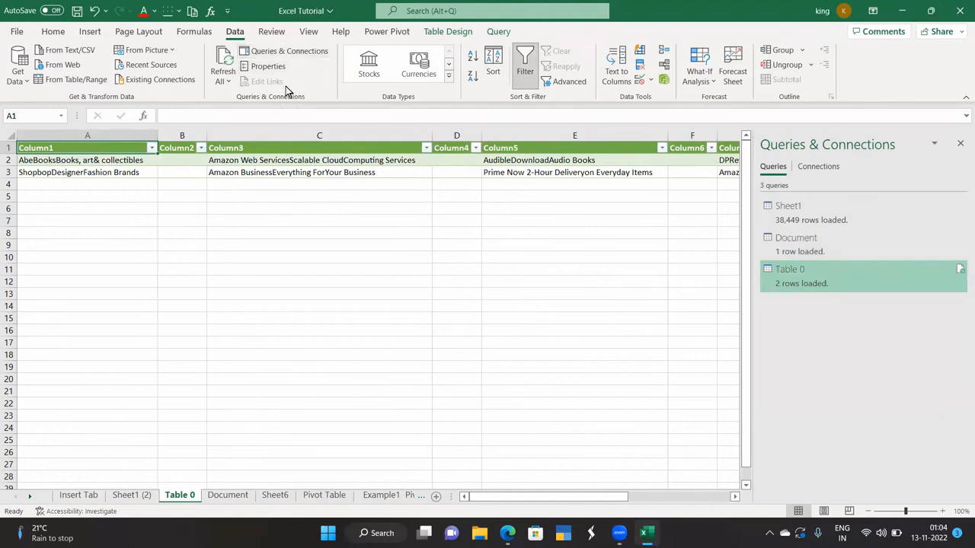
left_click(961, 144)
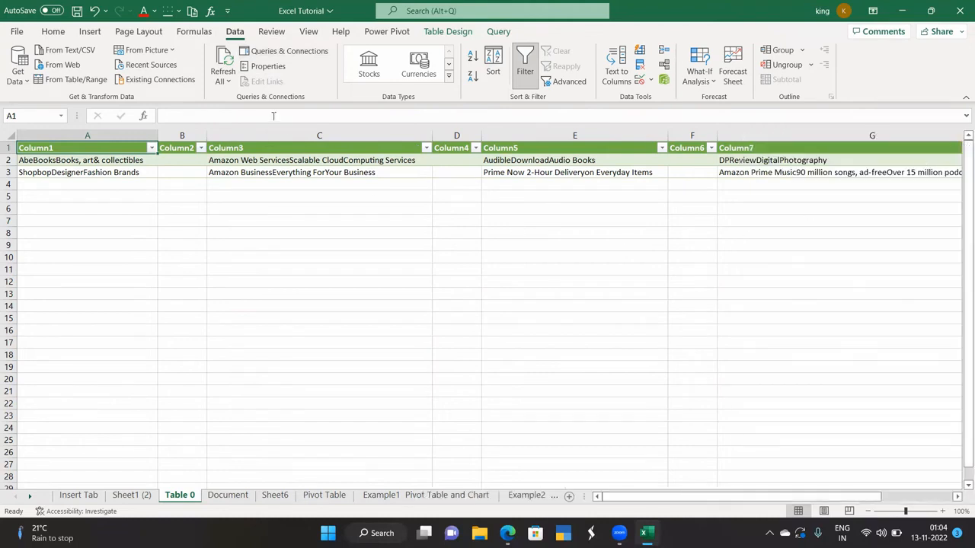
- Review the external data properties of Table 0 and browse the Sheet1, Document and Table 0 entries in the Queries & Connections list
left_click(274, 68)
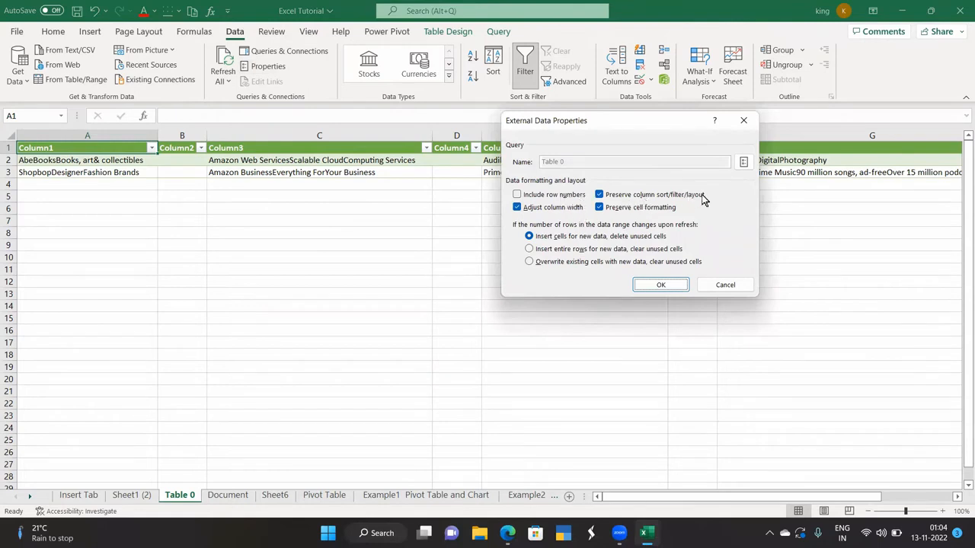
left_click(743, 120)
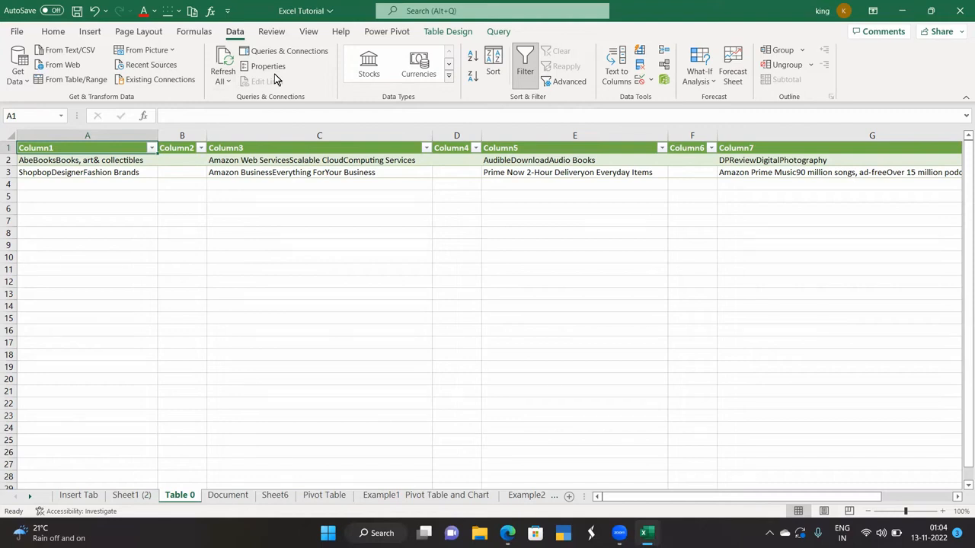
left_click(284, 53)
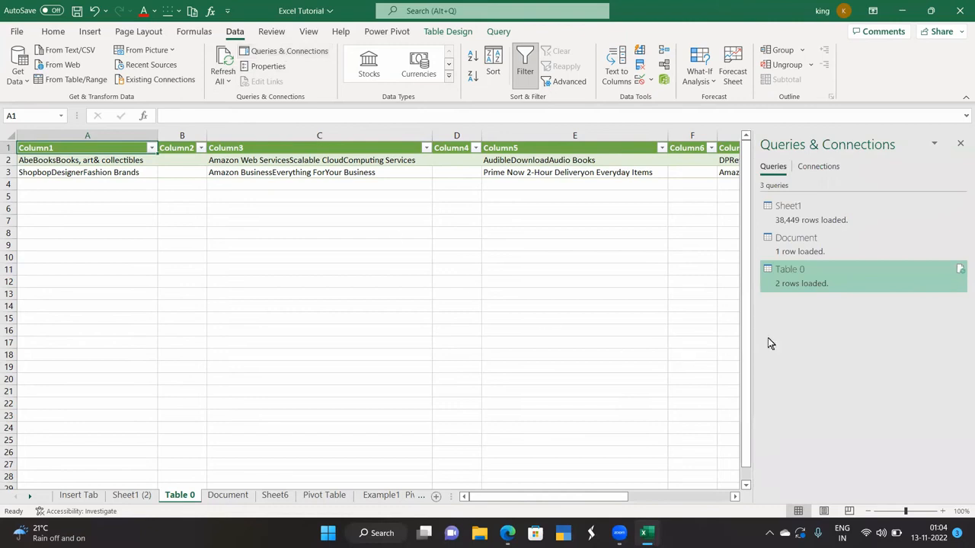
left_click(810, 218)
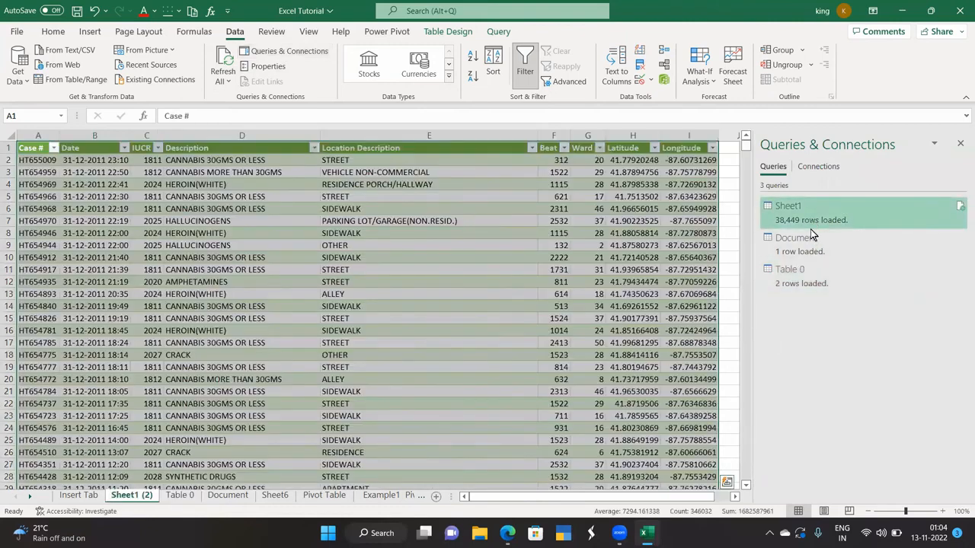
left_click(809, 246)
left_click(807, 273)
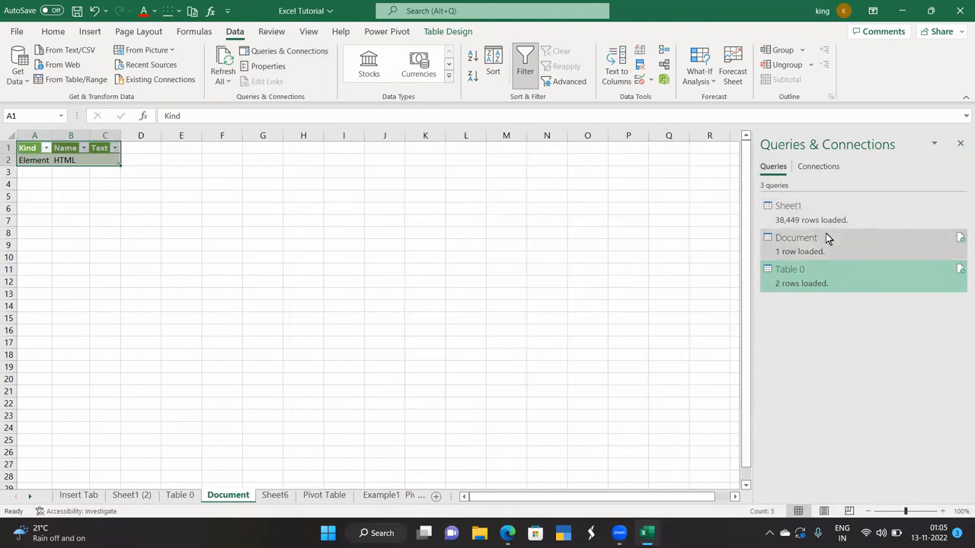
left_click(961, 143)
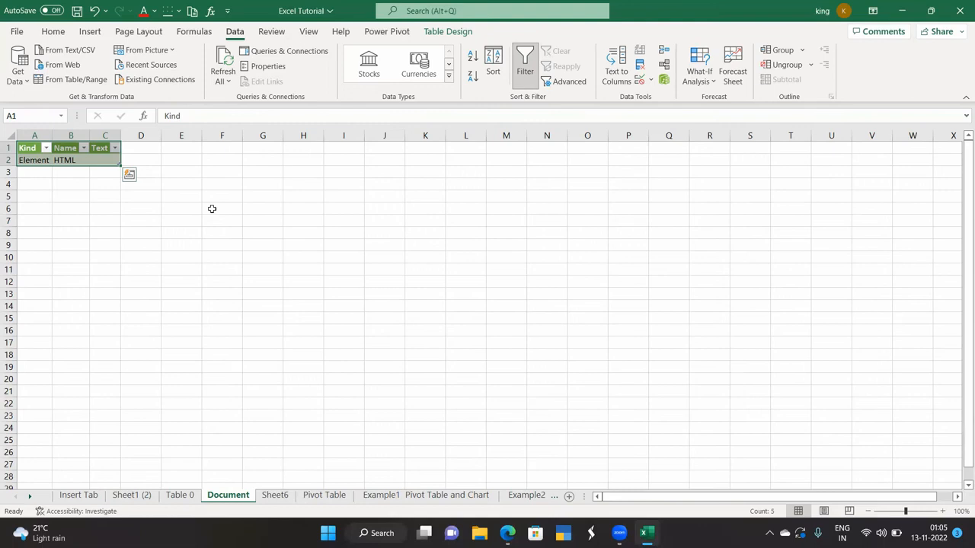
left_click(286, 51)
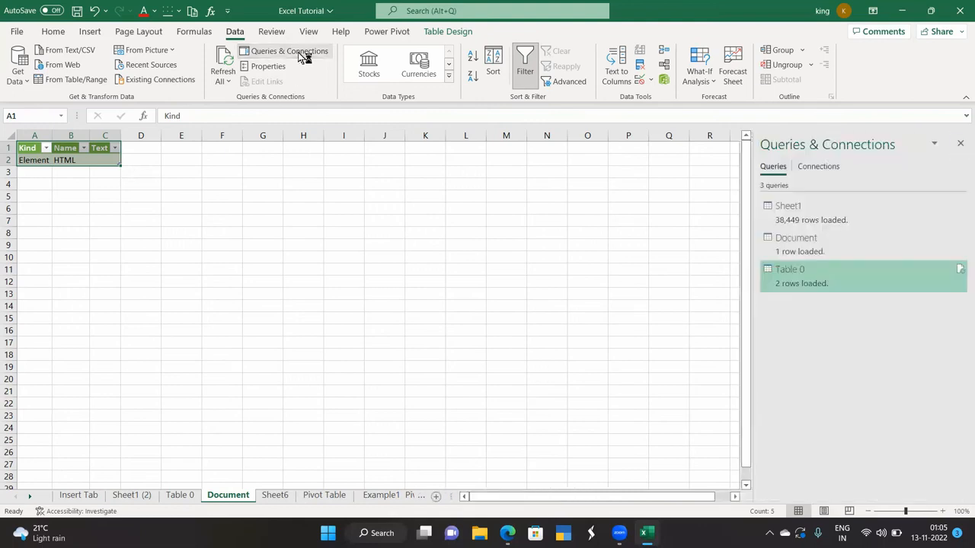
left_click(960, 144)
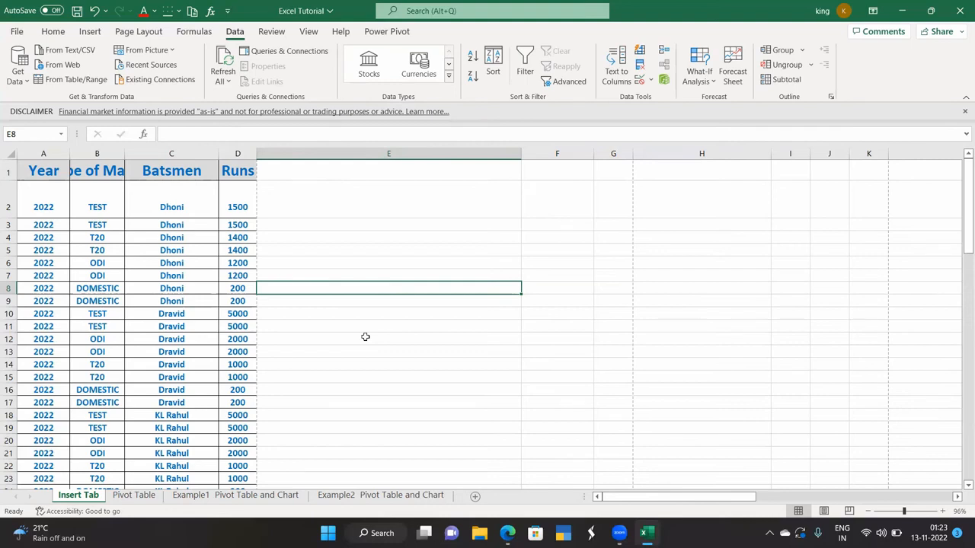
- Enter NTPC in cell E8 of the Insert Tab sheet and convert it to the Stocks data type
type("NTPC")
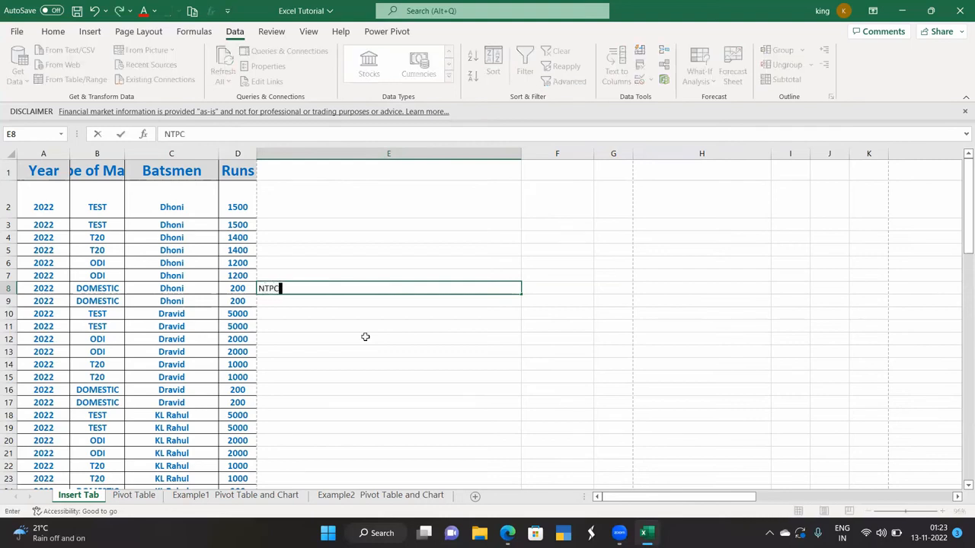
left_click(364, 337)
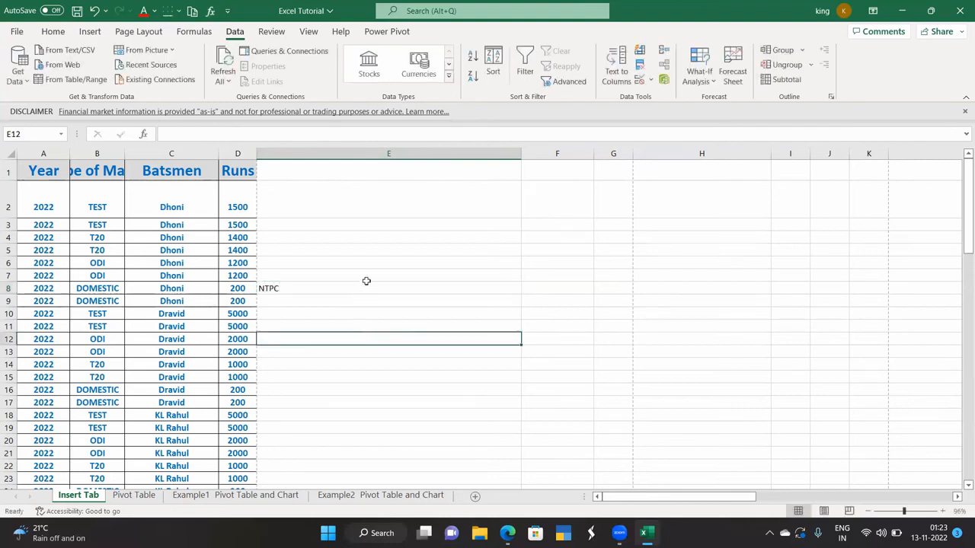
left_click(366, 286)
left_click(368, 65)
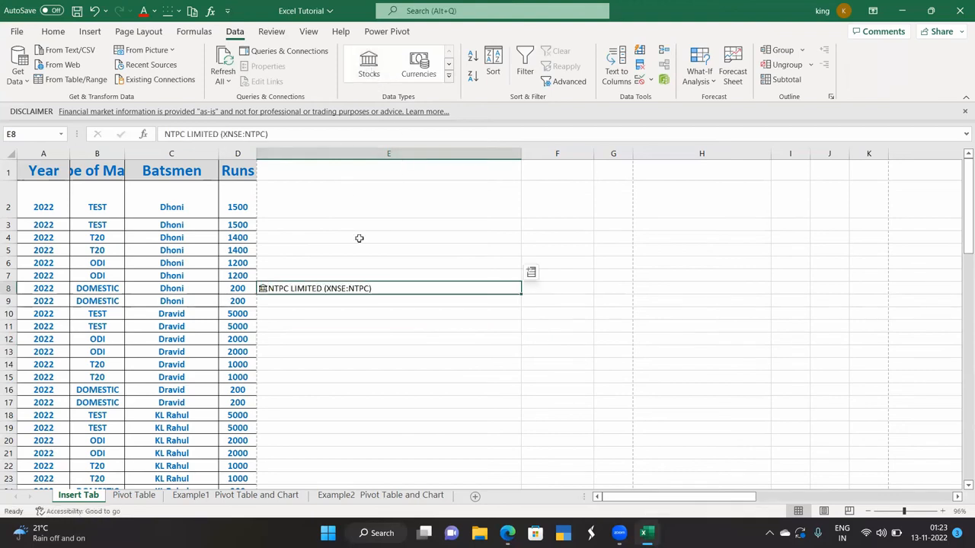
- Add the 52 week high and 52 week low fields for the NTPC stock and widen column G to fit
left_click(533, 275)
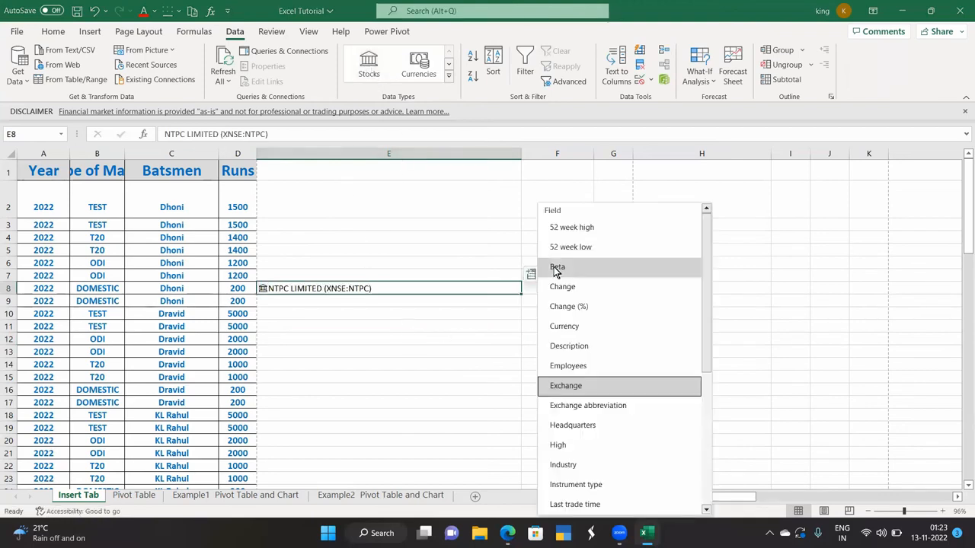
left_click(568, 229)
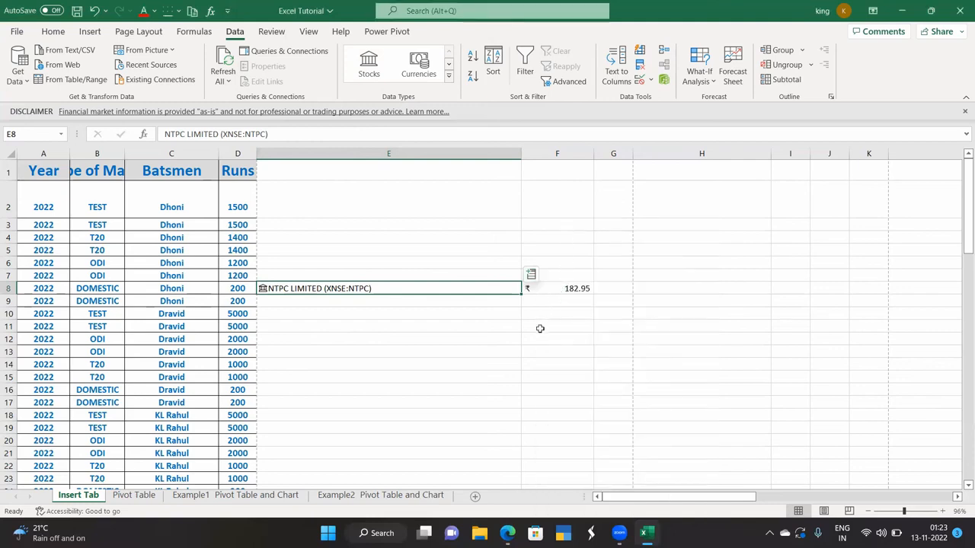
left_click(530, 274)
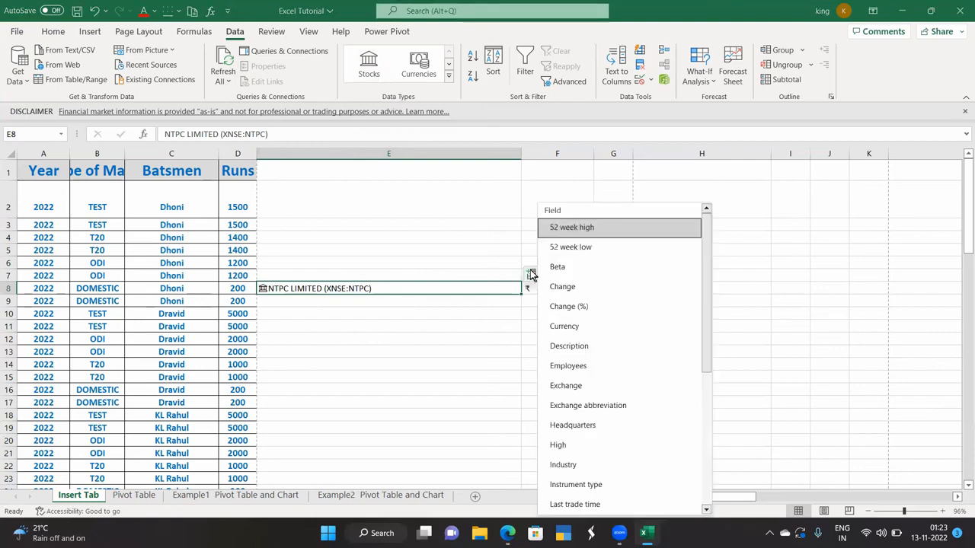
left_click(569, 245)
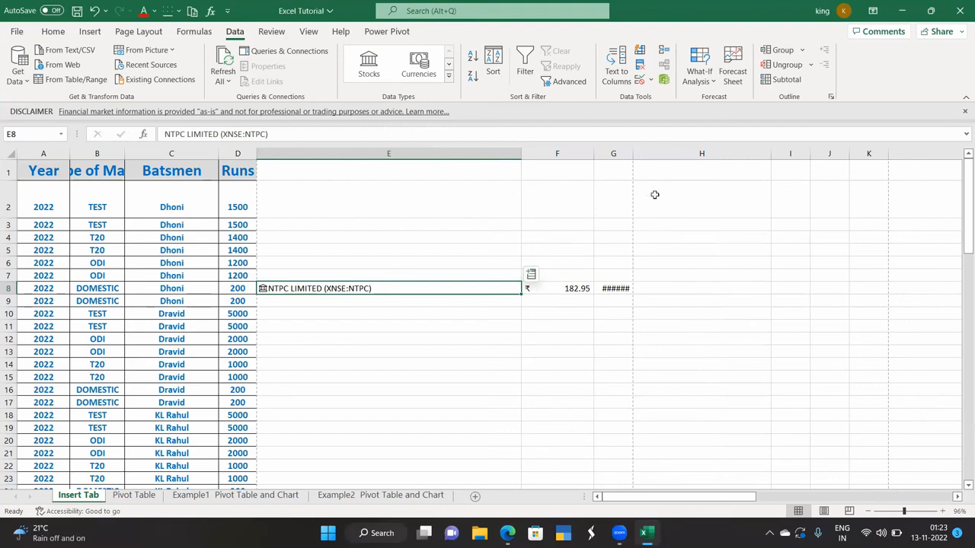
left_click_drag(634, 155, 662, 155)
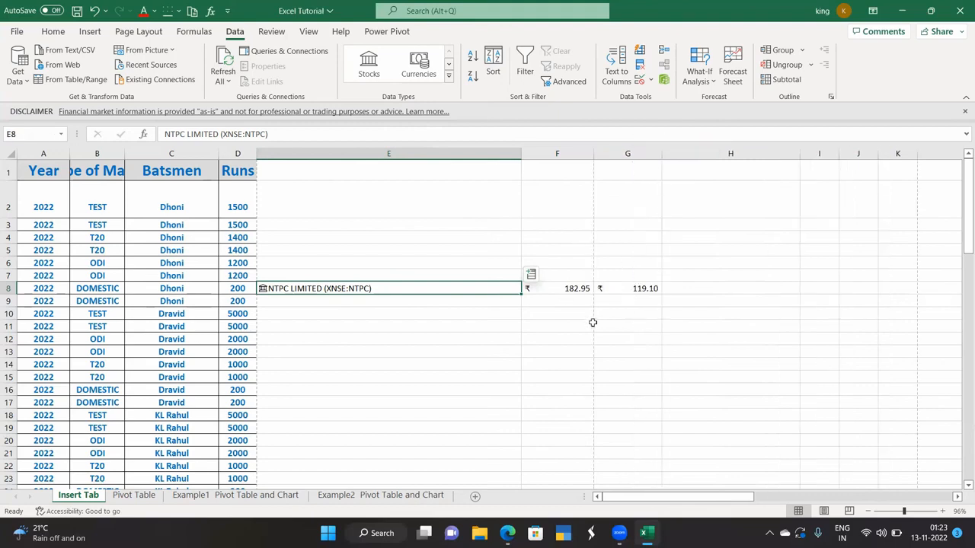
left_click(561, 329)
left_click(387, 288)
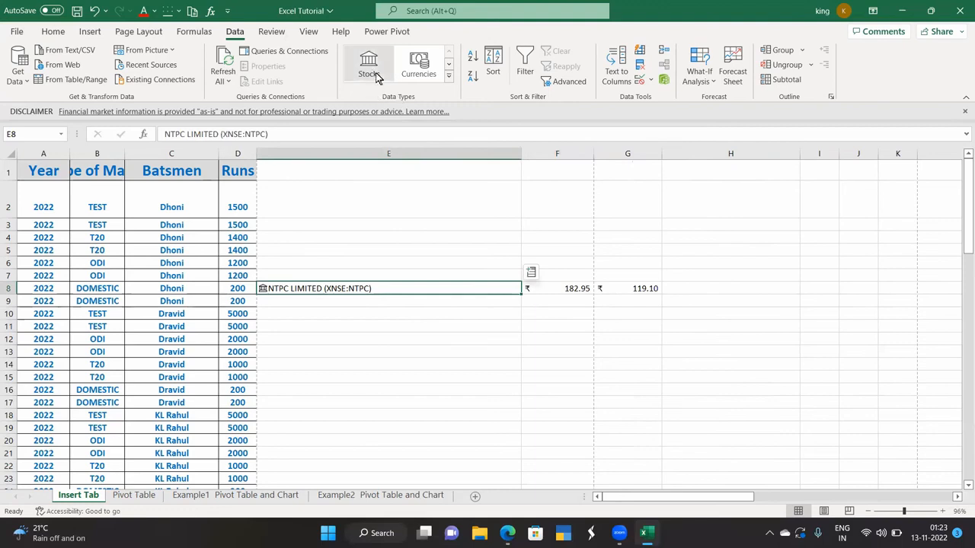
- Enter the currency pairs USD/EUR in cell E9 and USD/INR in cell E10
left_click(336, 302)
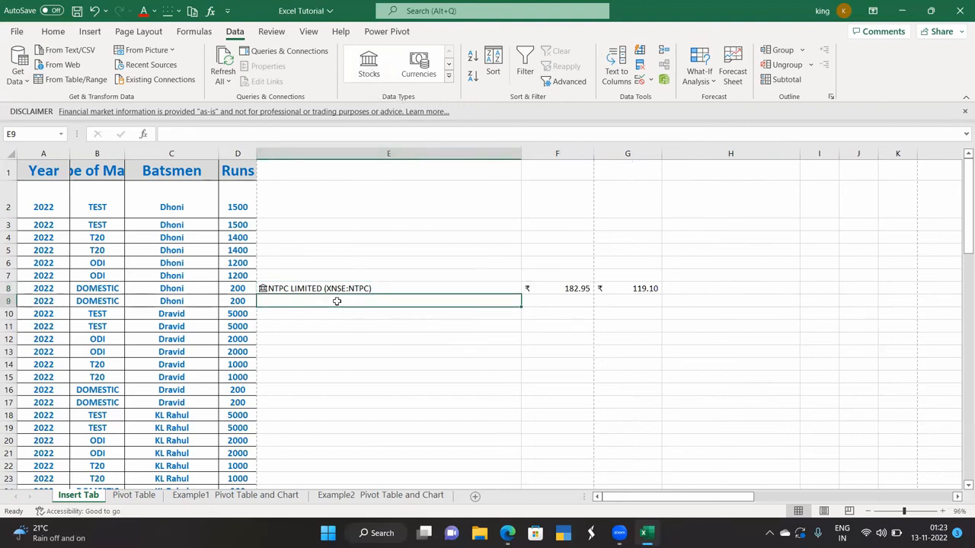
type("USD")
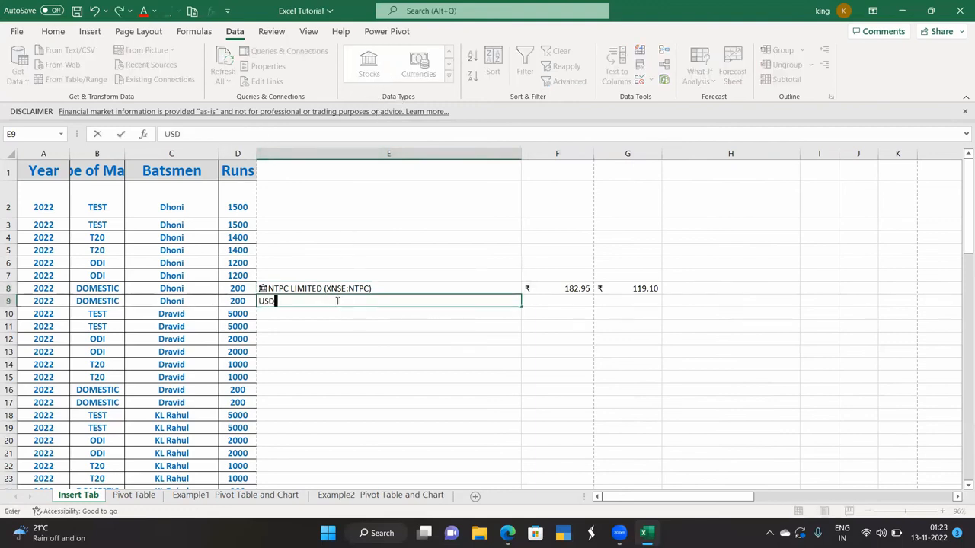
type("/EUR")
left_click(289, 316)
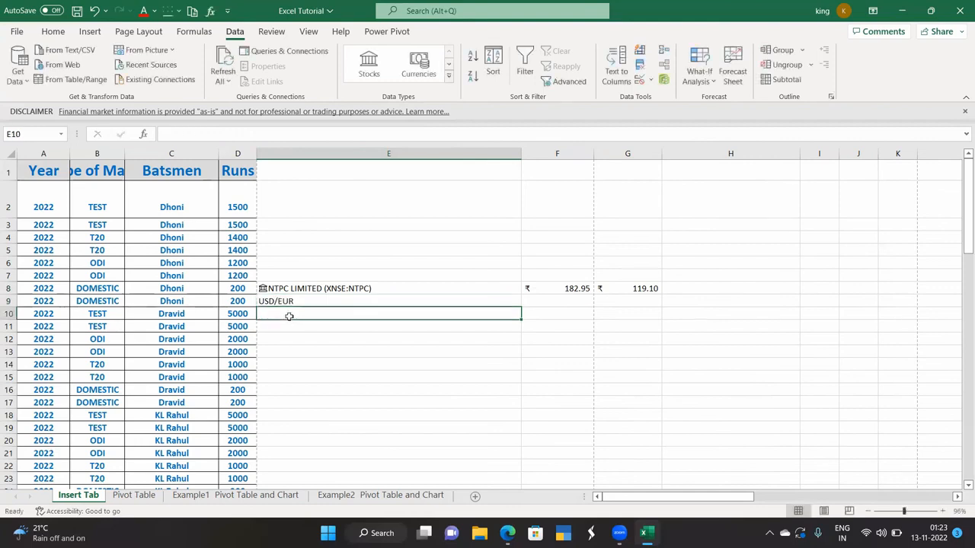
type("U")
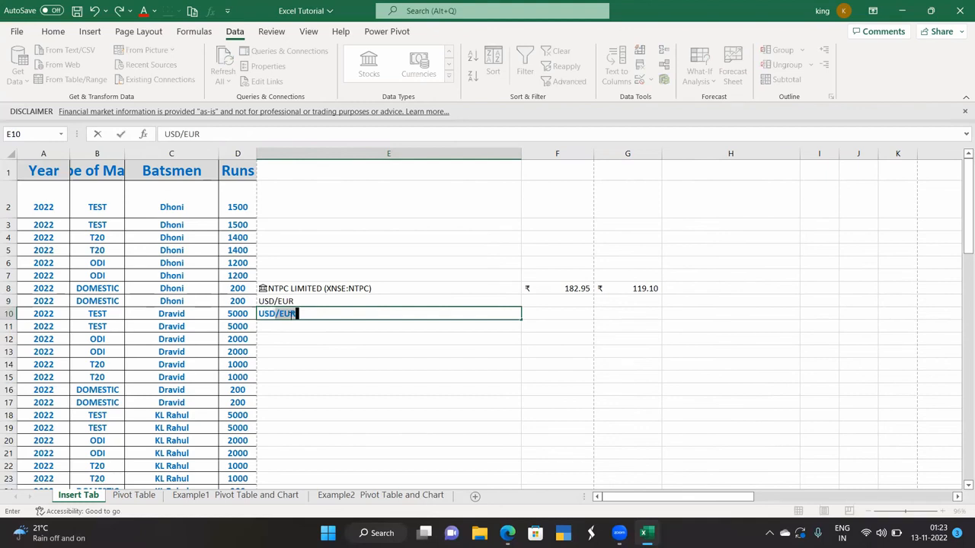
type("SD/INR")
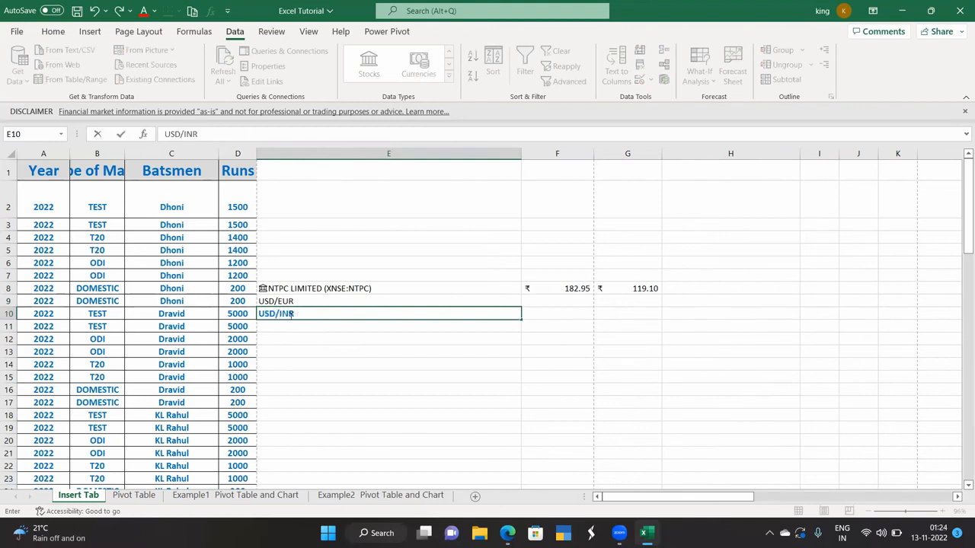
left_click(321, 339)
- Convert the pairs in E9:E10 to the Currencies data type and add their 52 week high field
left_click_drag(307, 302, 311, 312)
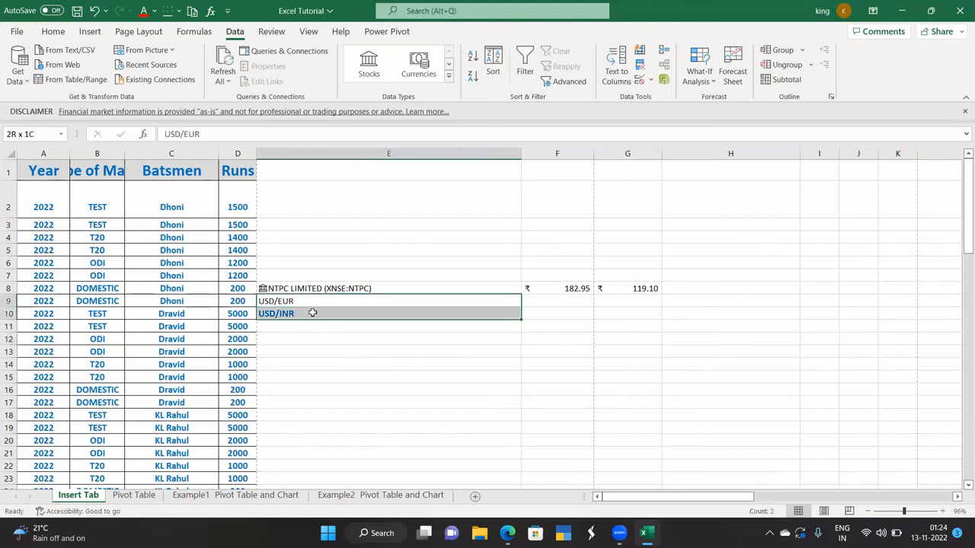
left_click(419, 63)
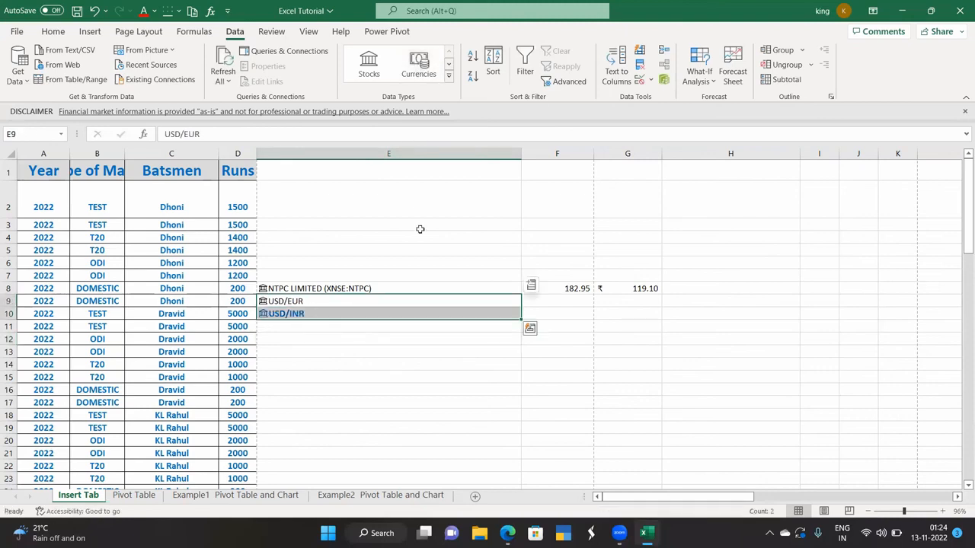
left_click(532, 286)
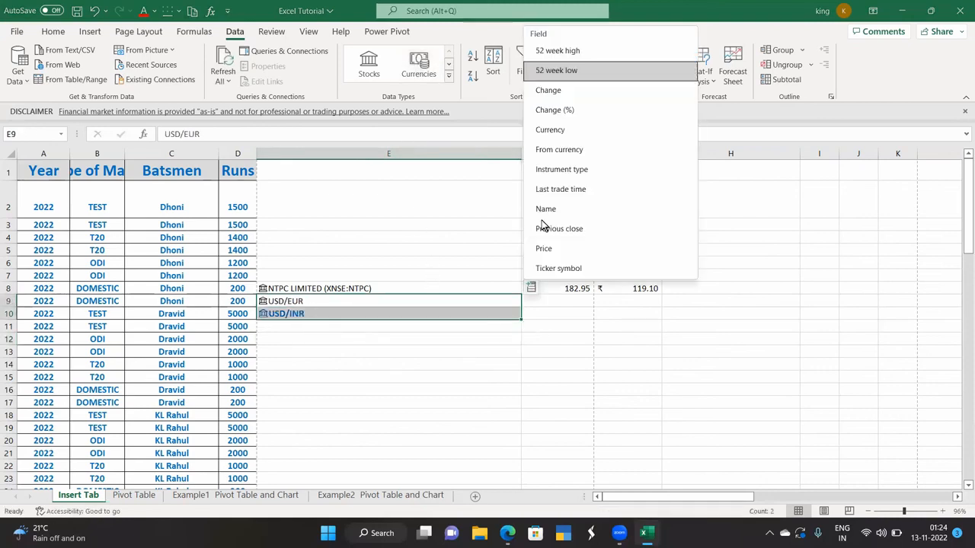
left_click(563, 52)
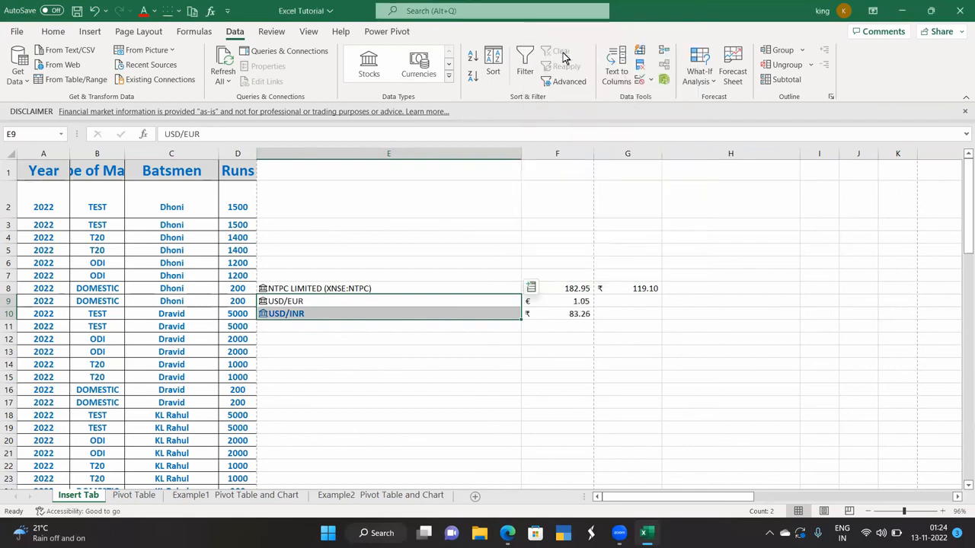
left_click(551, 364)
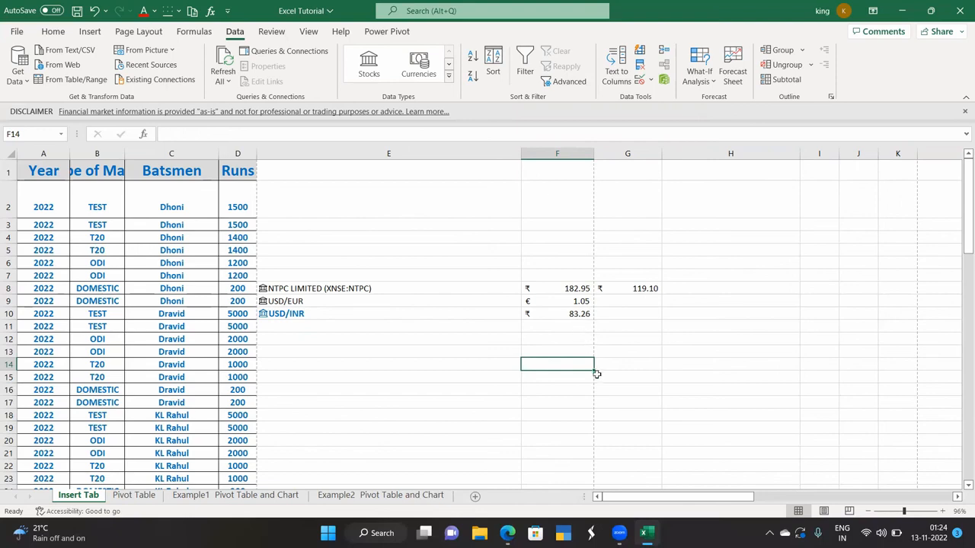
- Inspect the 52 week high formula in F10 and the USD/EUR currency entry in E9
left_click(585, 315)
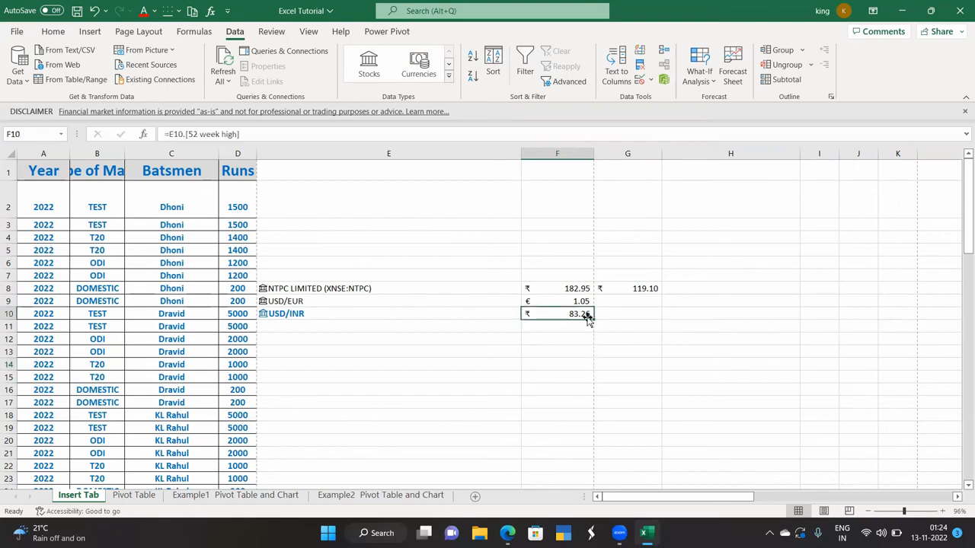
left_click(278, 300)
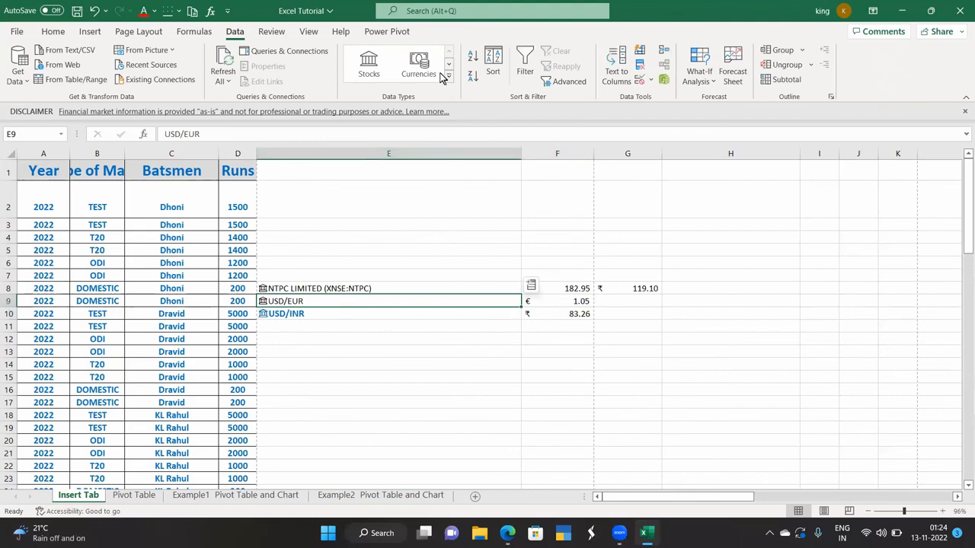
left_click(427, 389)
left_click(327, 325)
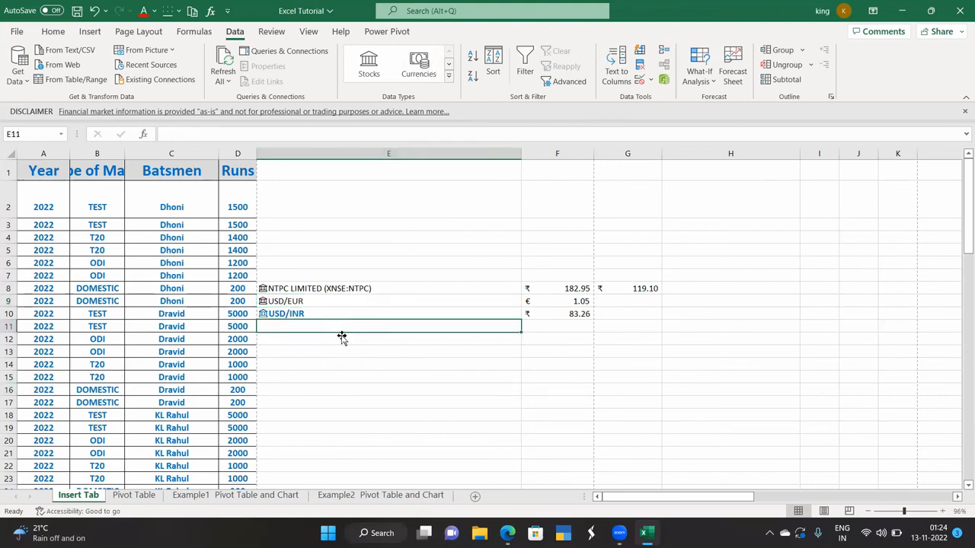